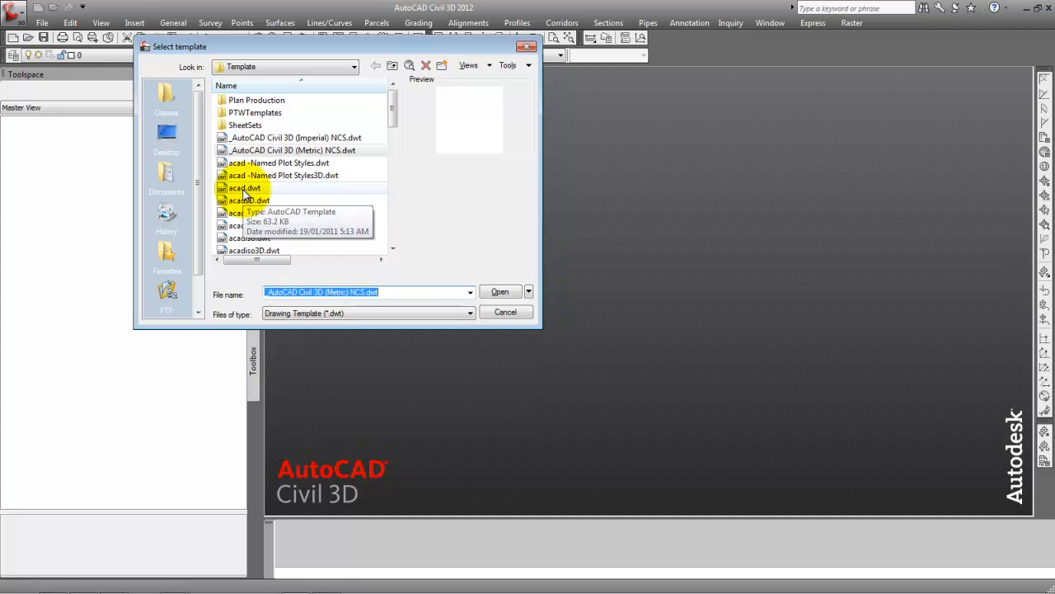
- Create a new drawing from the _AutoCAD Civil 3D (Metric) NCS.dwt template
{"action": "left_click", "coordinate": [244, 189]}
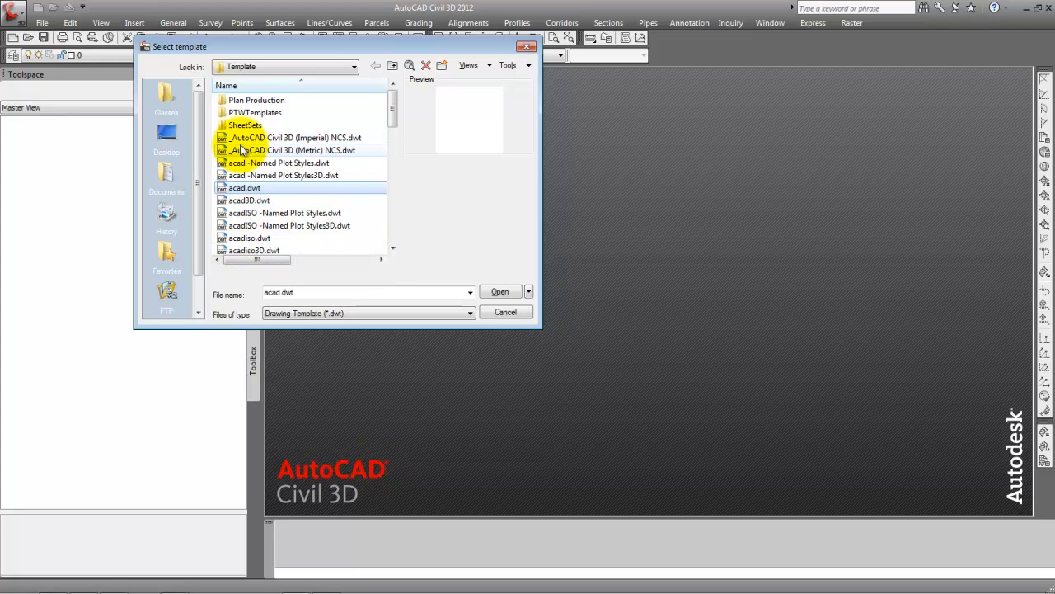
{"action": "left_click", "coordinate": [243, 152]}
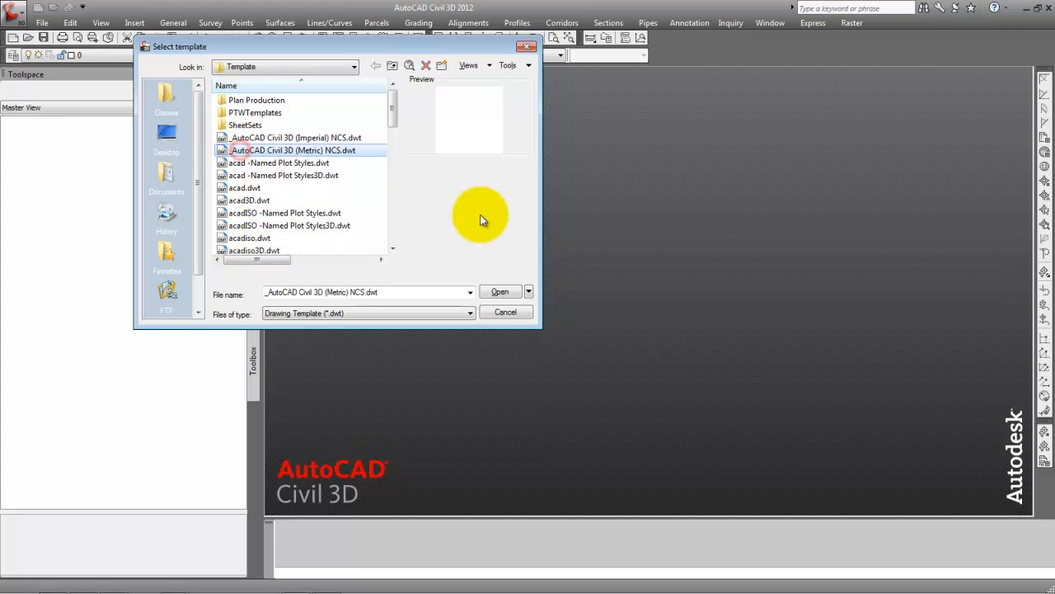
{"action": "left_click", "coordinate": [498, 292]}
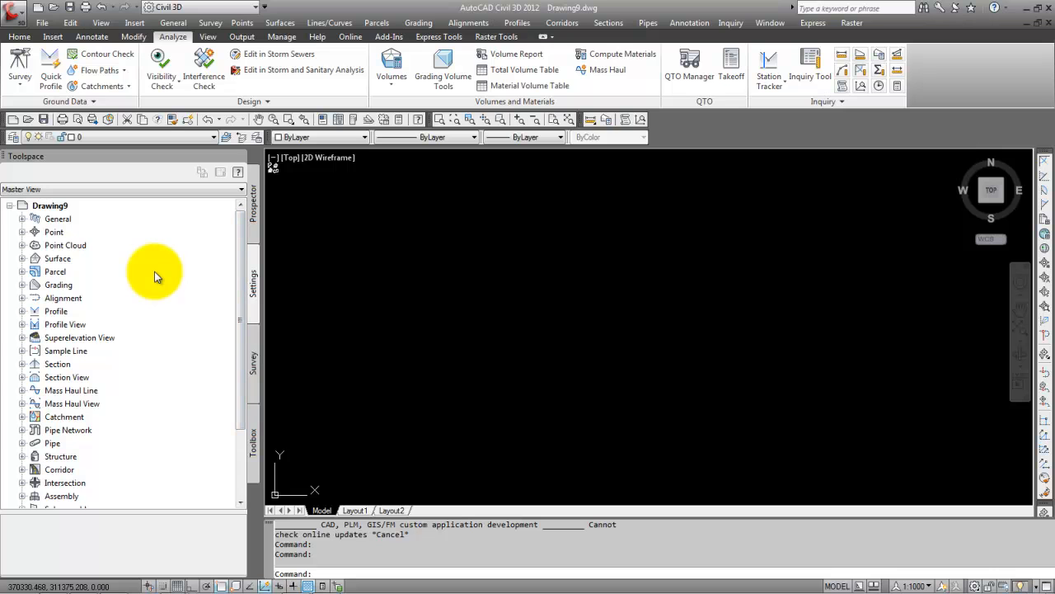
- Expand the Point settings and examine the Point Styles and Label Styles collections
{"action": "left_click", "coordinate": [22, 231]}
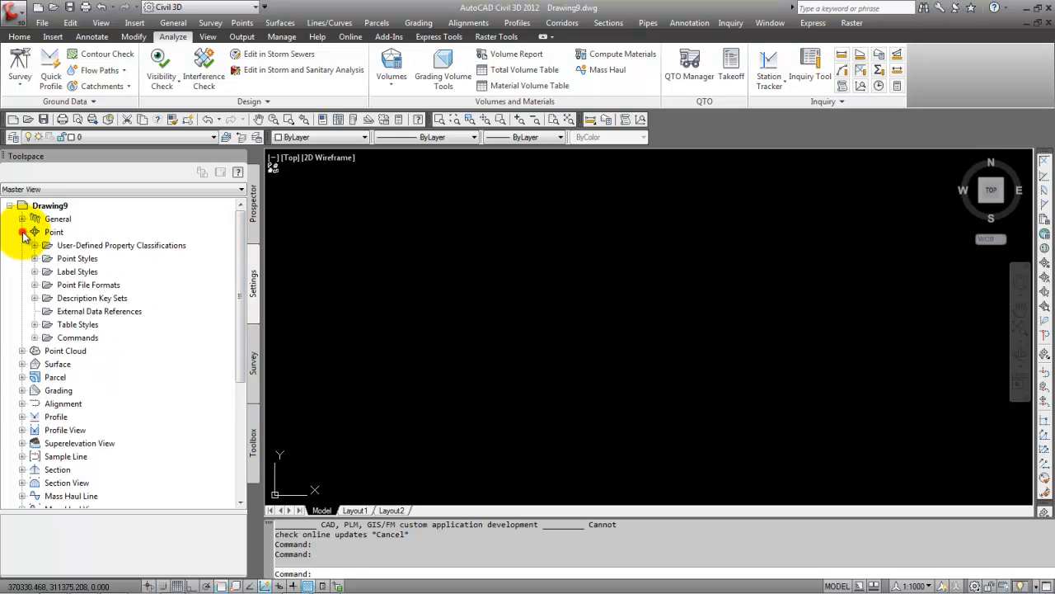
{"action": "left_click", "coordinate": [87, 259]}
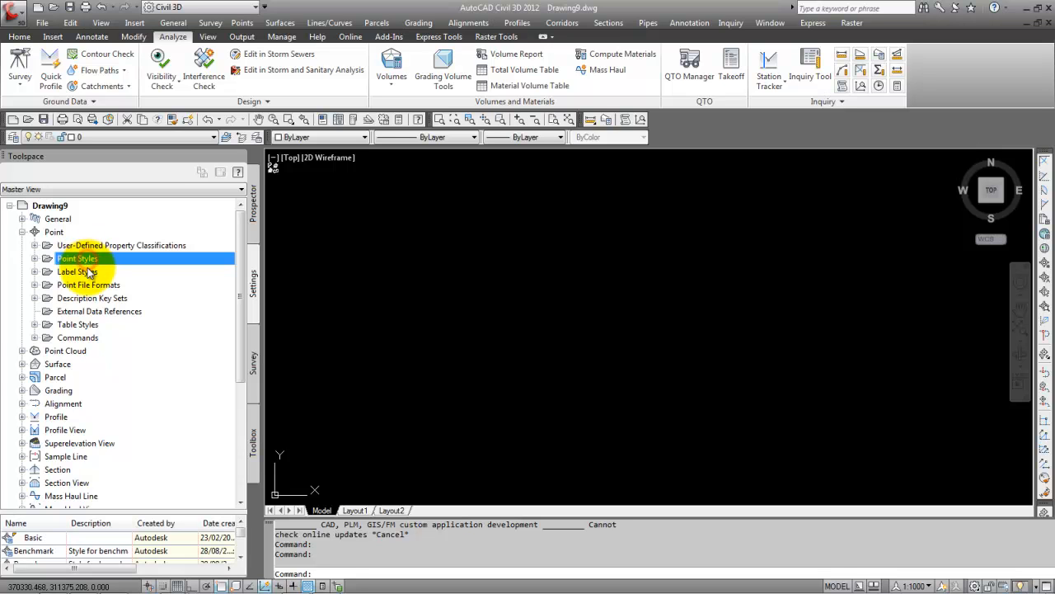
{"action": "left_click", "coordinate": [89, 273]}
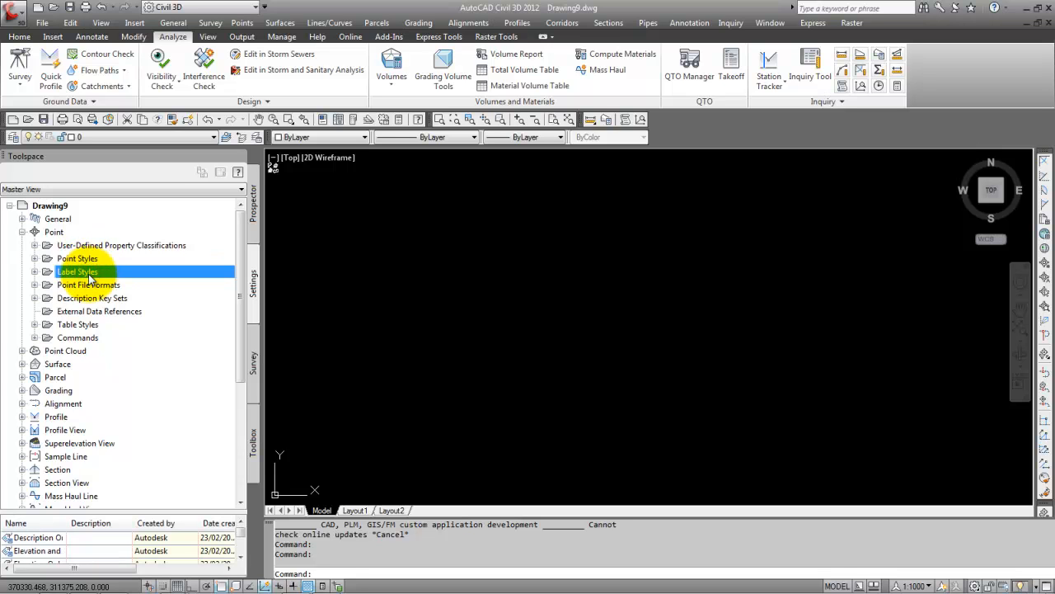
{"action": "left_click", "coordinate": [82, 260]}
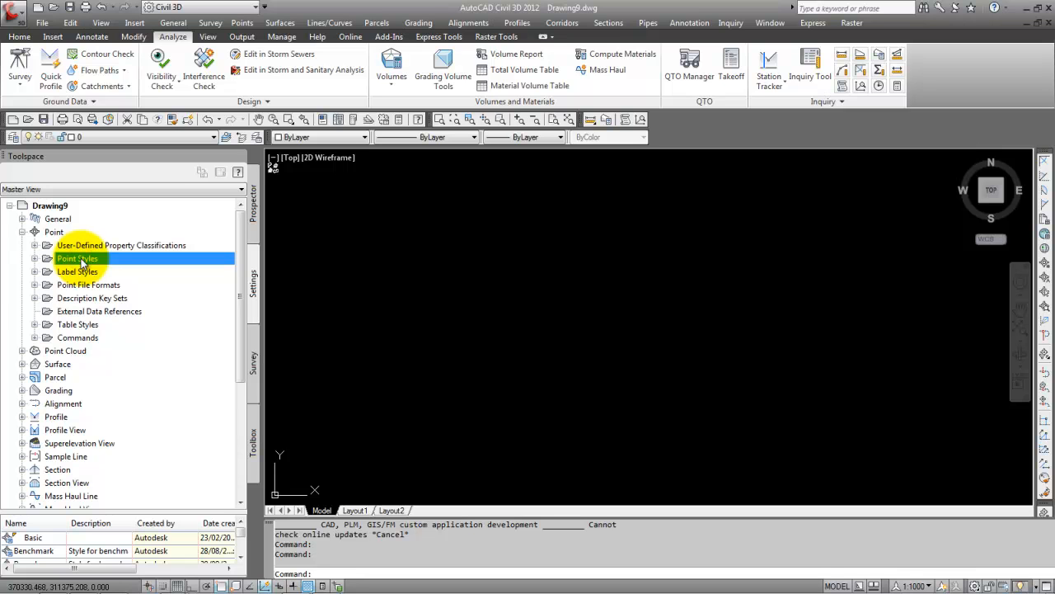
{"action": "left_click", "coordinate": [74, 272]}
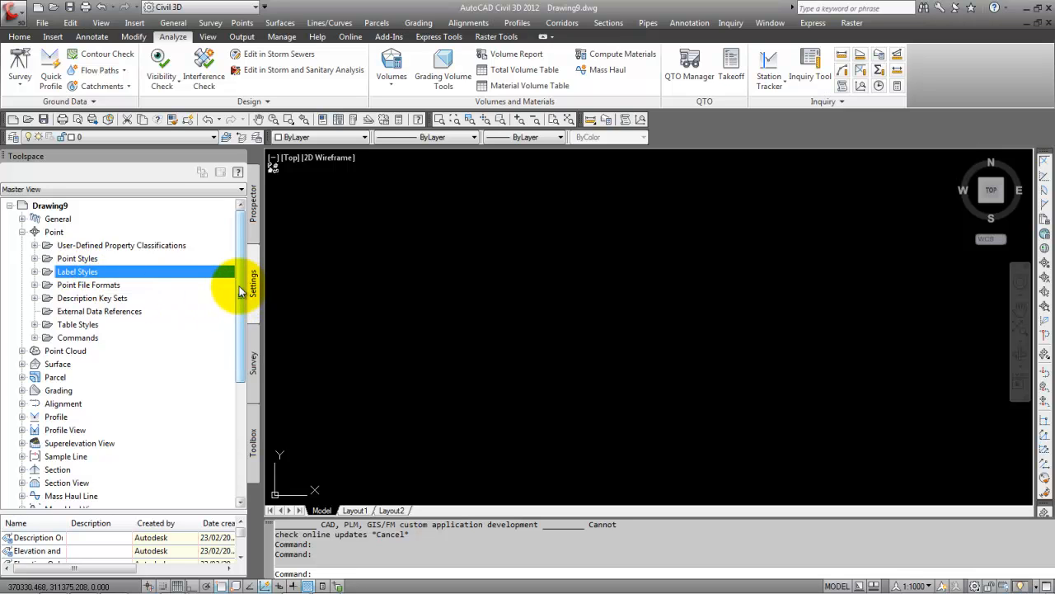
- Examine the object style and label style collections under the Surface and Parcel settings, collapsing each one after viewing
{"action": "left_click_drag", "start_coordinate": [239, 286], "coordinate": [242, 326]}
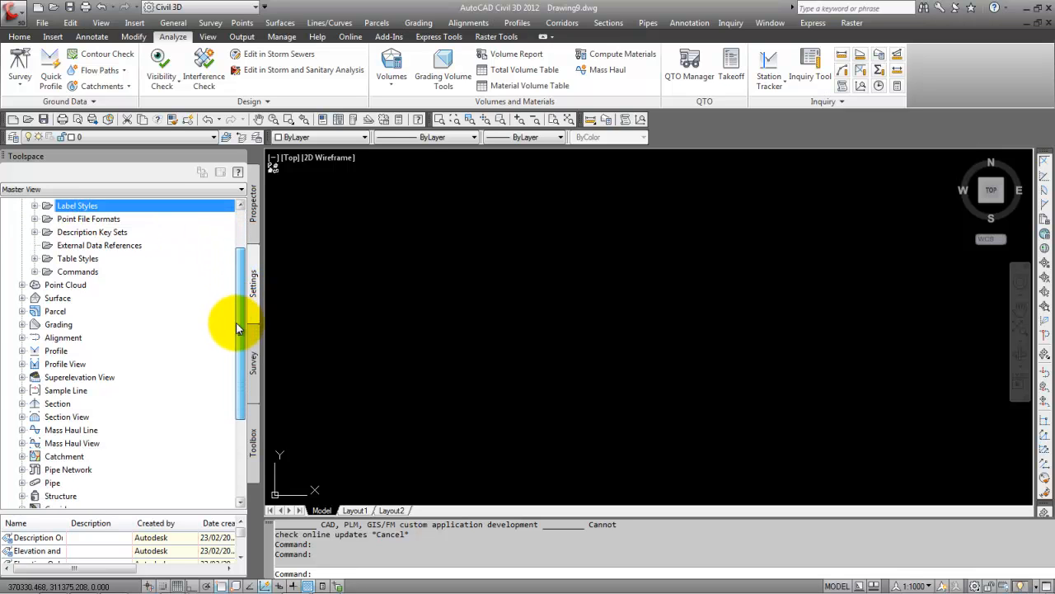
{"action": "left_click", "coordinate": [23, 298]}
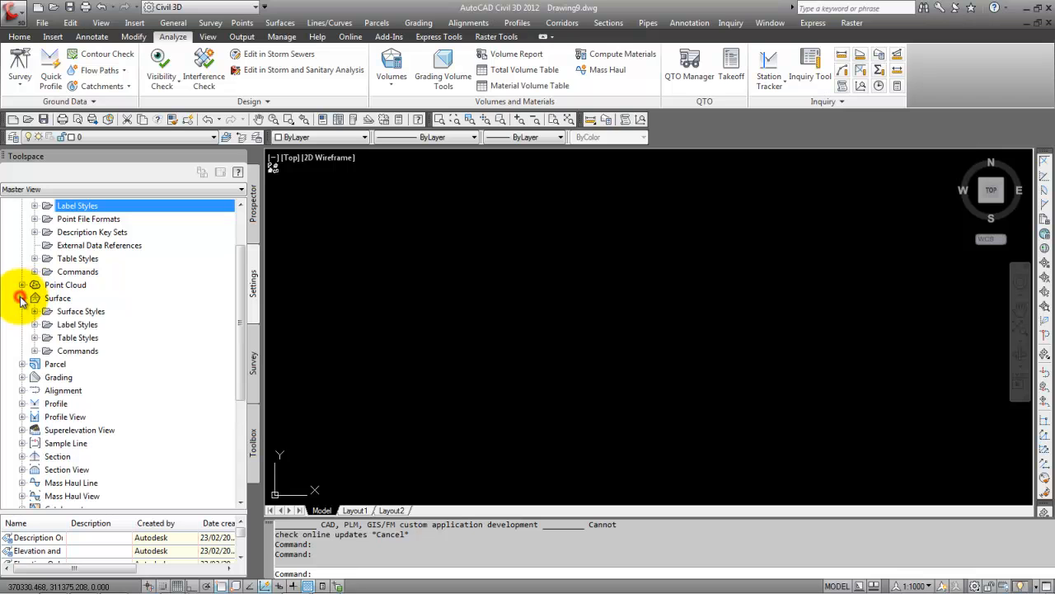
{"action": "left_click", "coordinate": [82, 314]}
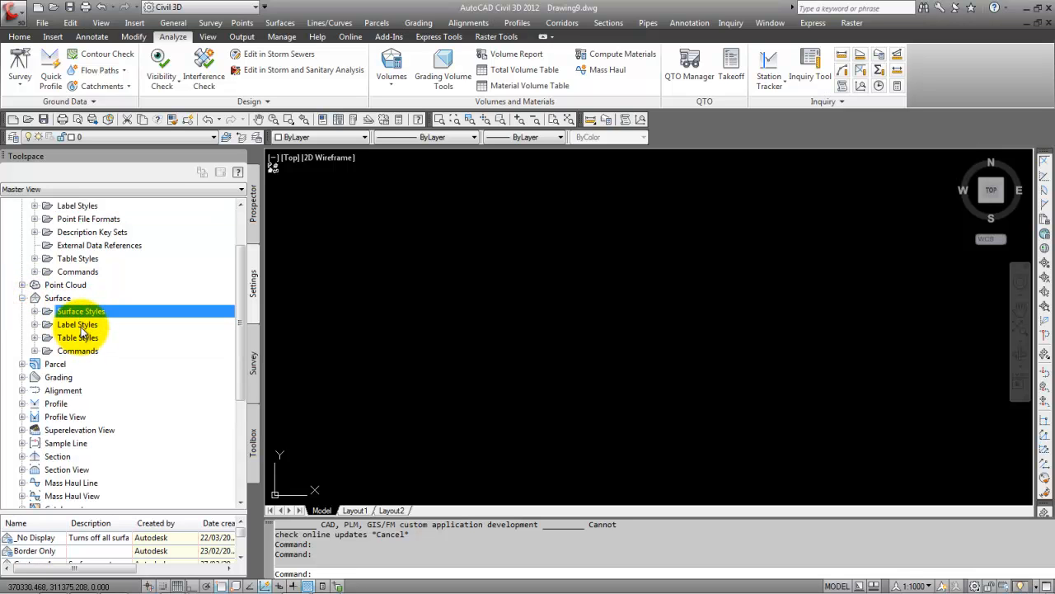
{"action": "left_click", "coordinate": [79, 326]}
{"action": "left_click", "coordinate": [21, 298]}
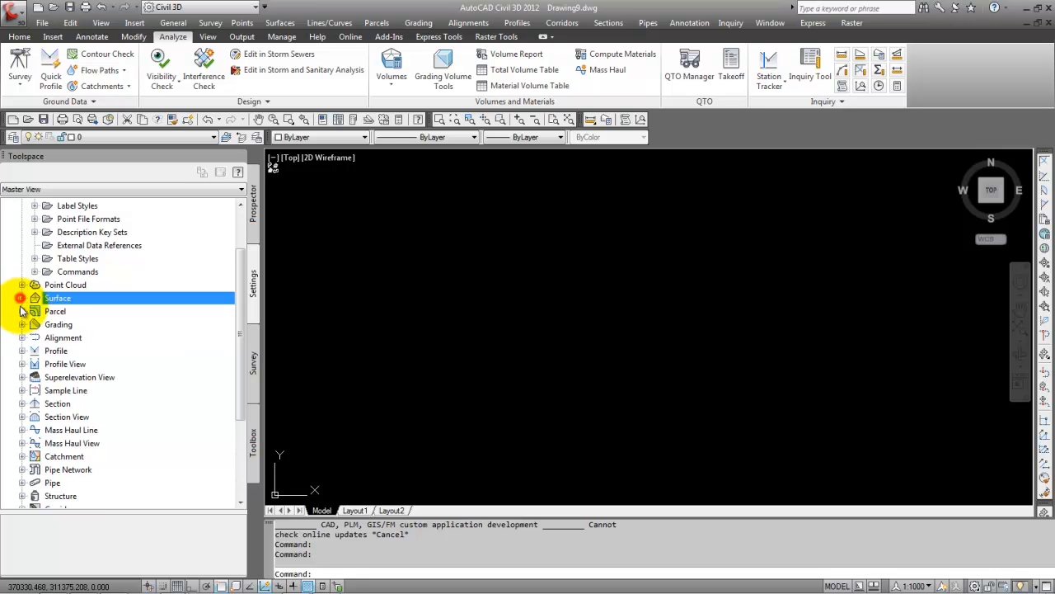
{"action": "left_click", "coordinate": [23, 311]}
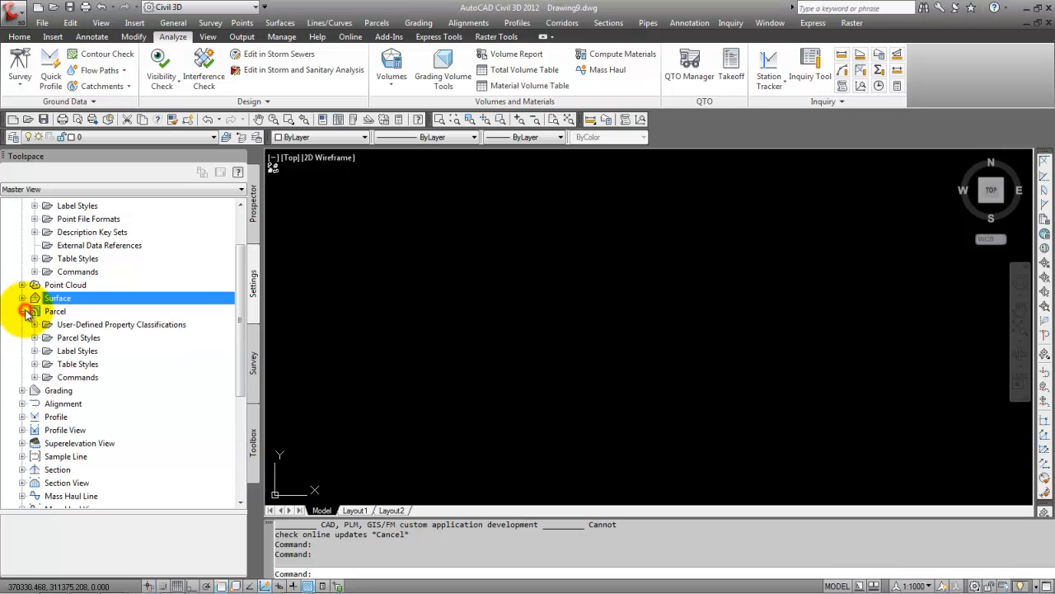
{"action": "left_click", "coordinate": [59, 336]}
{"action": "left_click", "coordinate": [57, 351]}
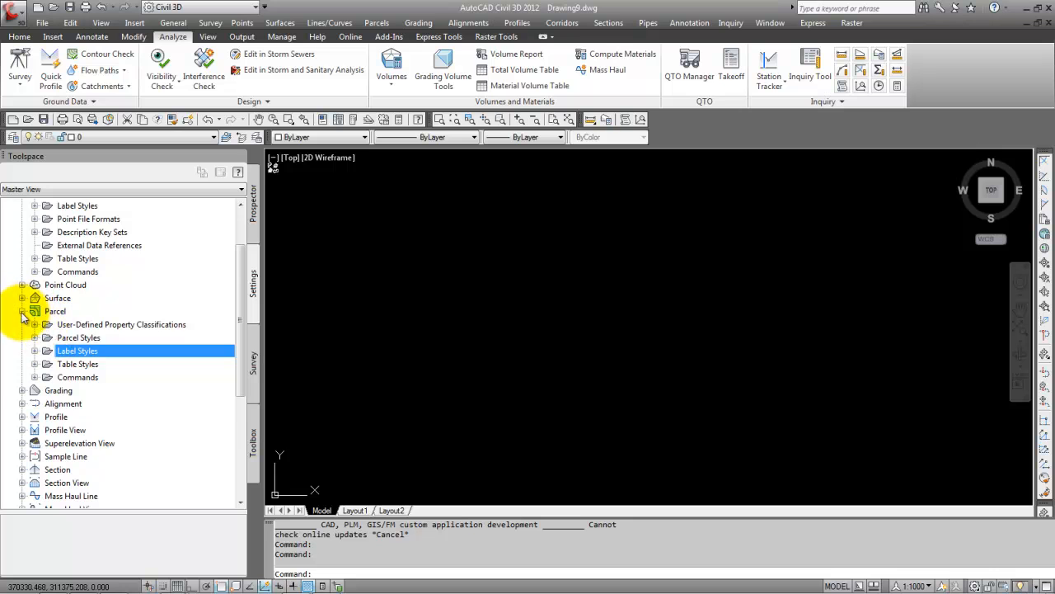
{"action": "left_click", "coordinate": [22, 311]}
{"action": "left_click_drag", "start_coordinate": [244, 320], "coordinate": [235, 260]}
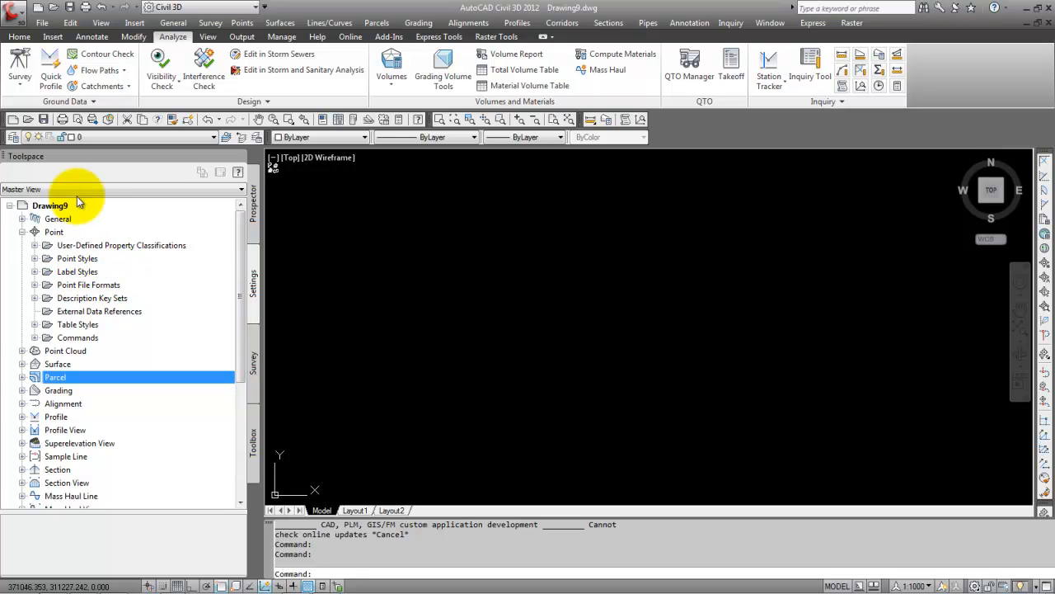
- Open the recent drawing Project Example.dwg and look over its Prospector collections before returning to the drawing's settings
{"action": "left_click", "coordinate": [17, 12]}
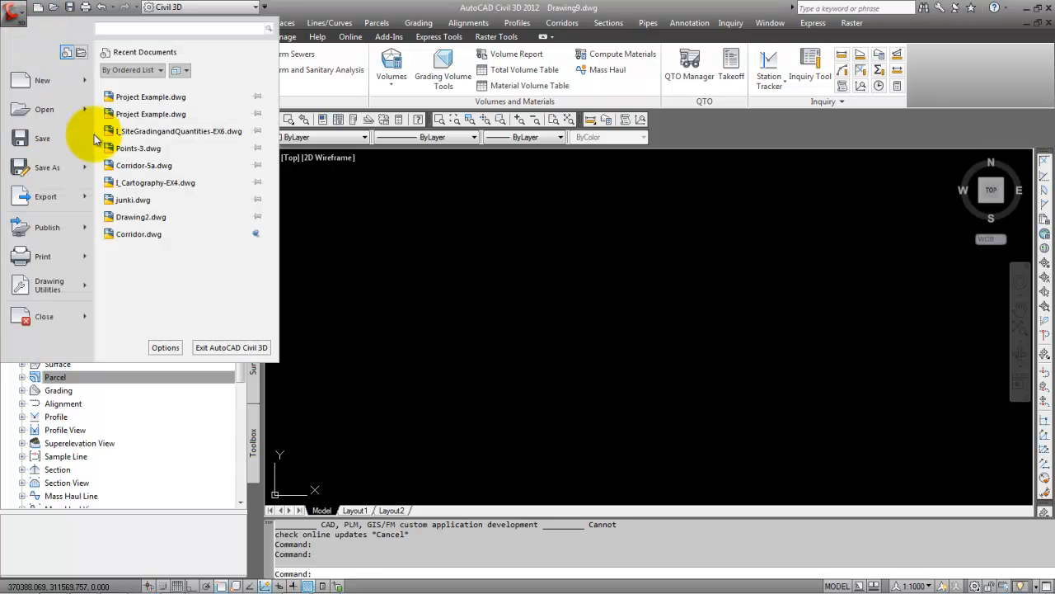
{"action": "left_click", "coordinate": [114, 98]}
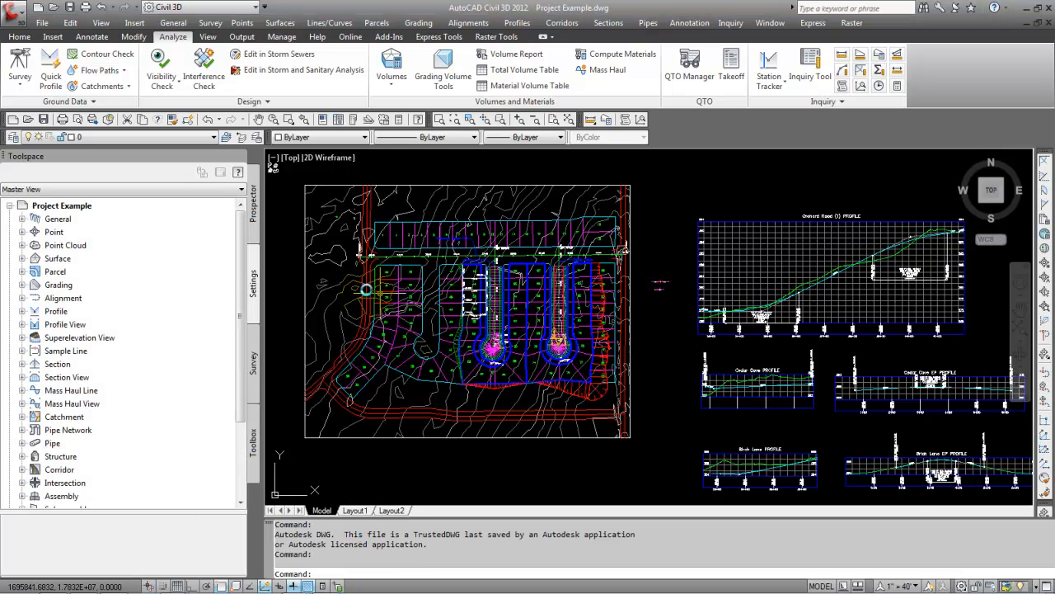
{"action": "middle_click_drag", "start_coordinate": [407, 288], "coordinate": [458, 310]}
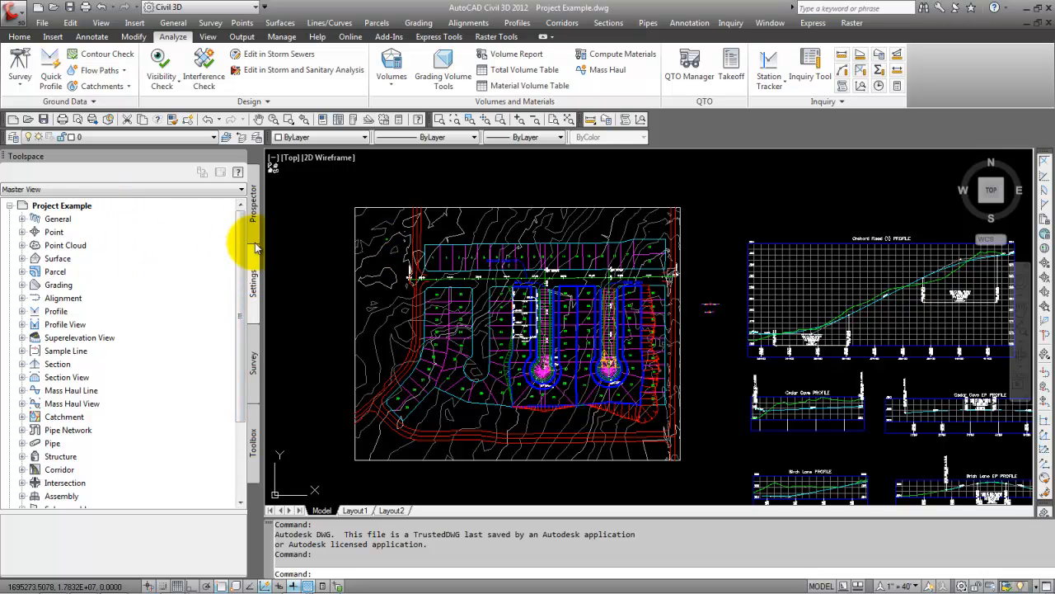
{"action": "left_click", "coordinate": [254, 206]}
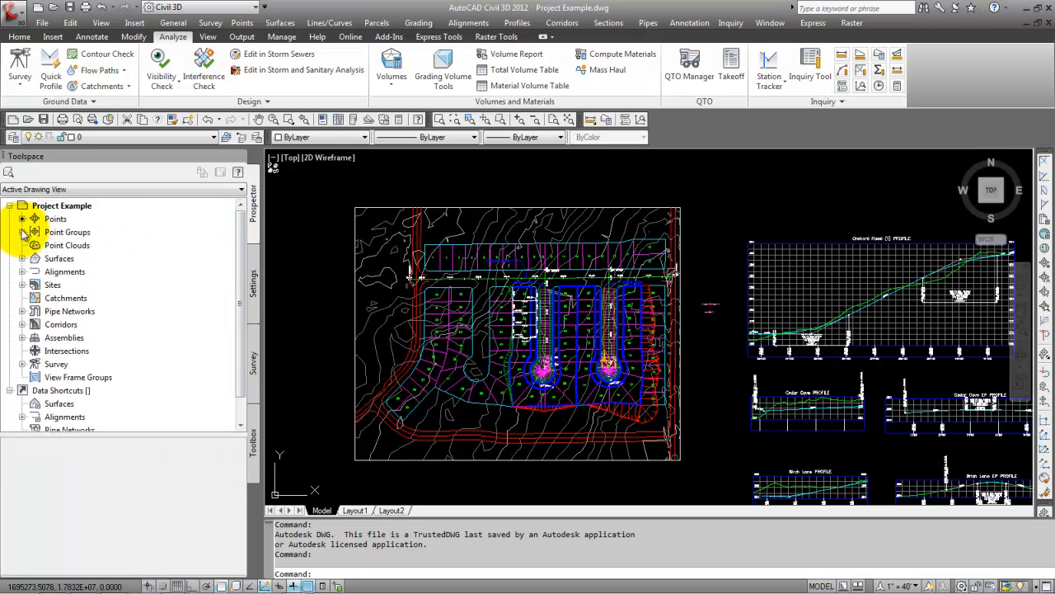
{"action": "left_click", "coordinate": [253, 274]}
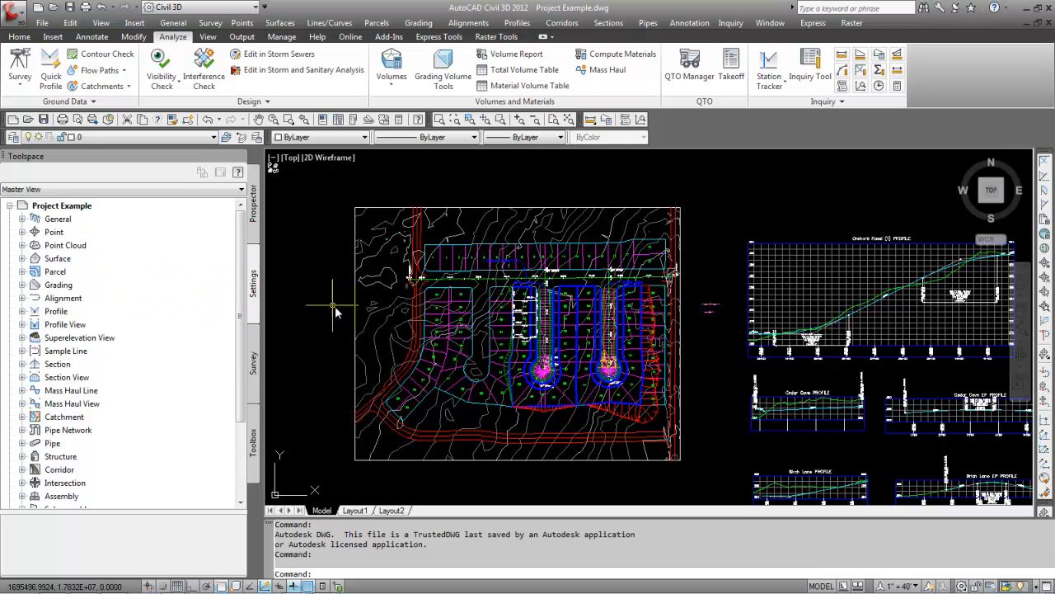
- Open the Existing Ground surface's properties and apply the surface style Contours 2' and 10' (Design)
{"action": "scroll", "coordinate": [378, 272], "scroll_direction": "up", "scroll_amount": 2}
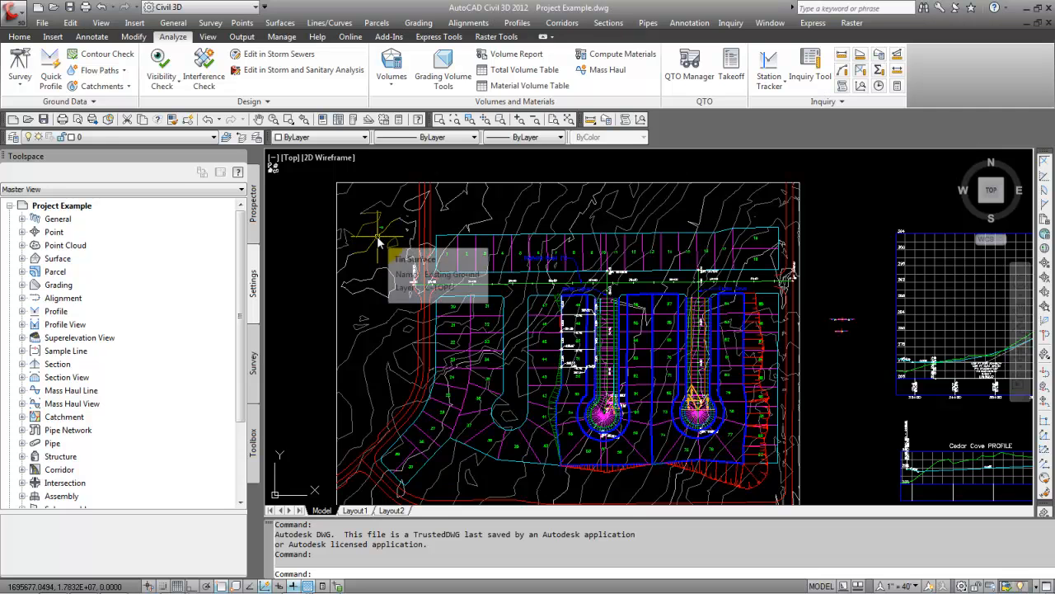
{"action": "left_click", "coordinate": [378, 239]}
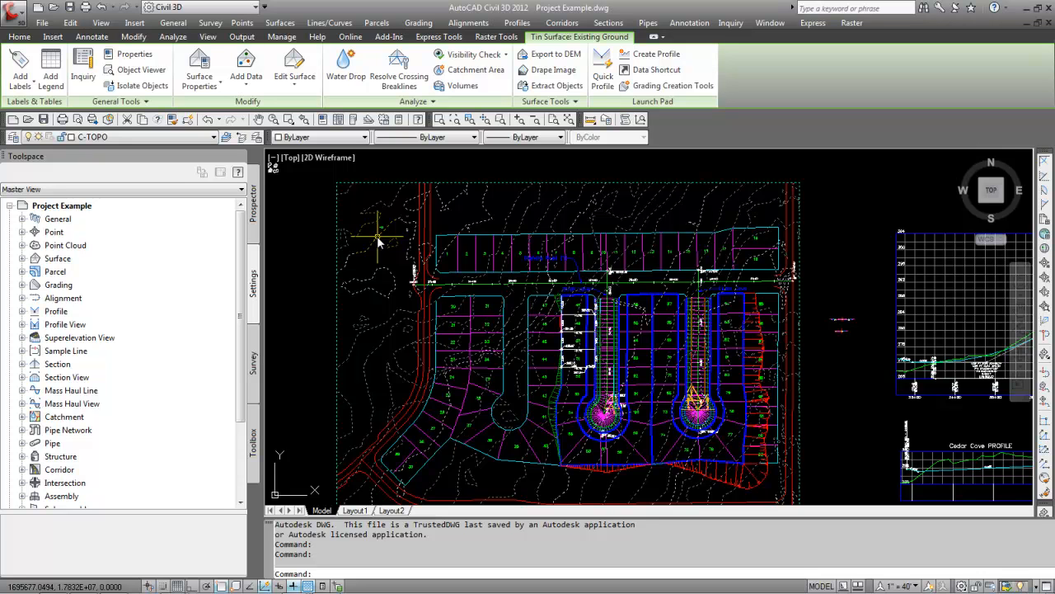
{"action": "right_click", "coordinate": [380, 240]}
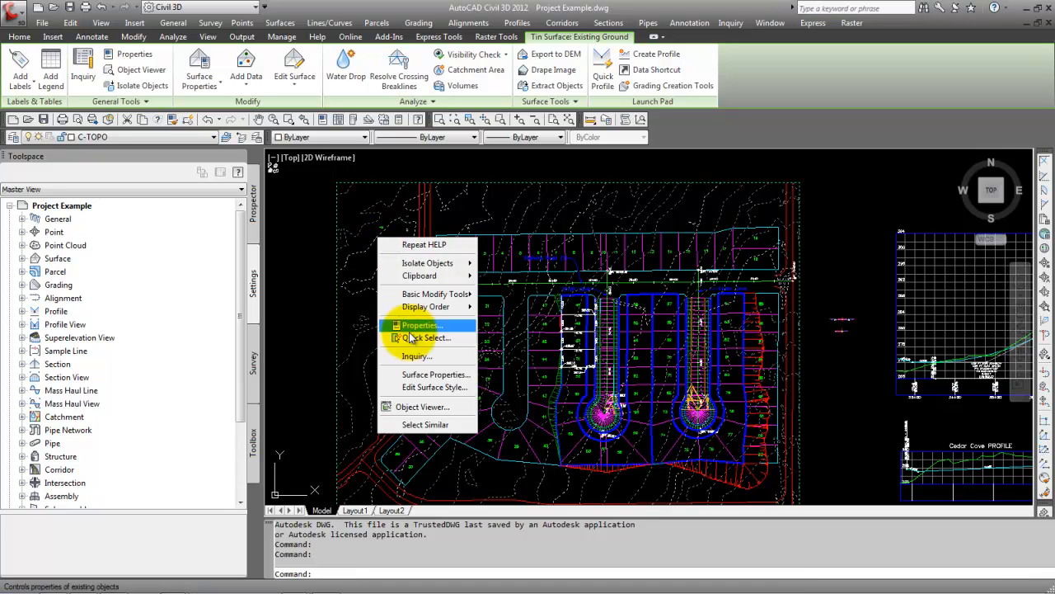
{"action": "left_click", "coordinate": [425, 375]}
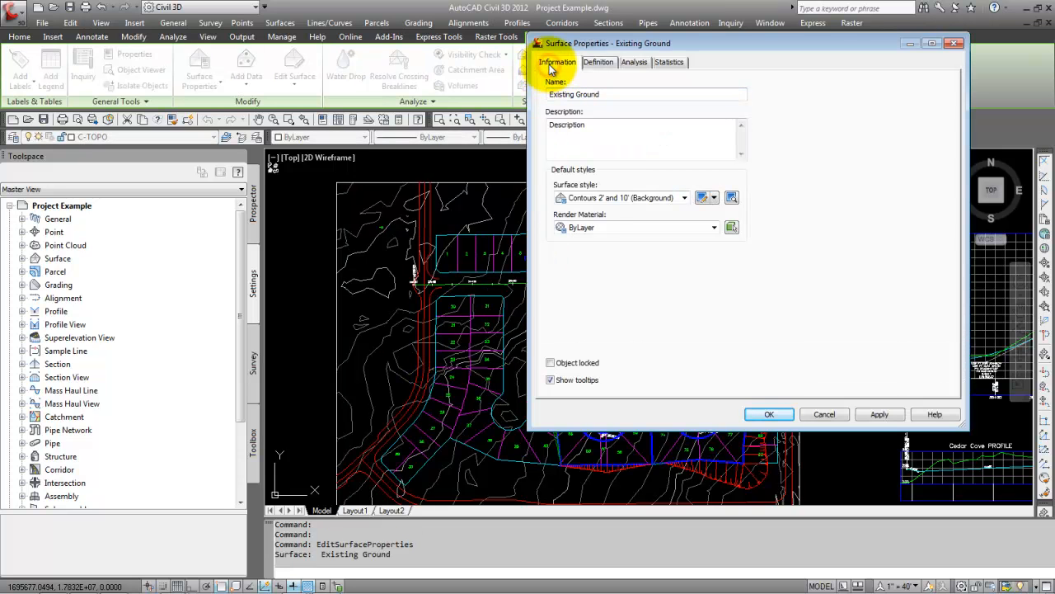
{"action": "left_click", "coordinate": [601, 200]}
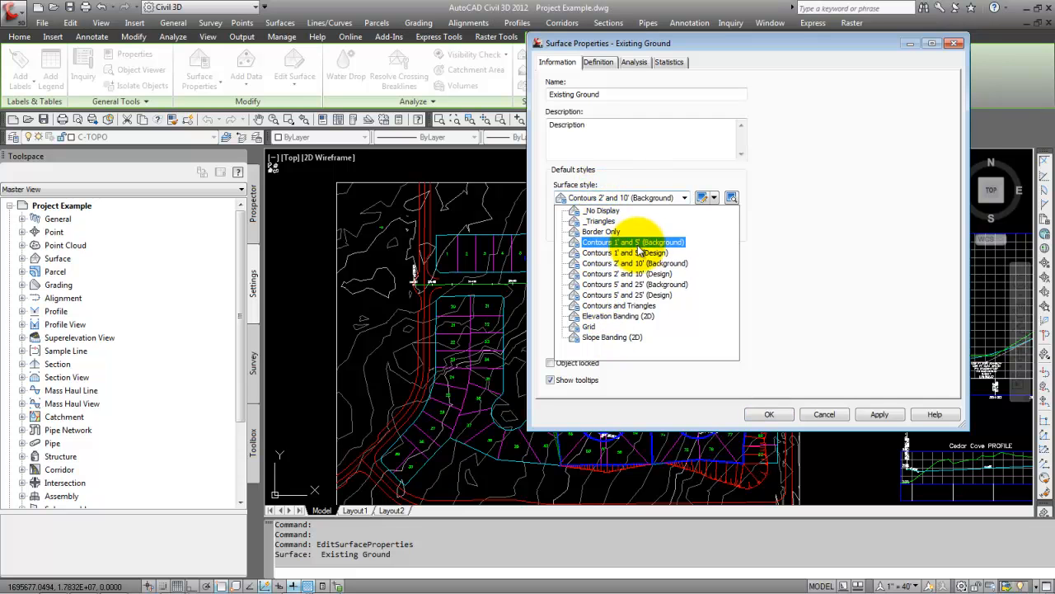
{"action": "left_click", "coordinate": [630, 273]}
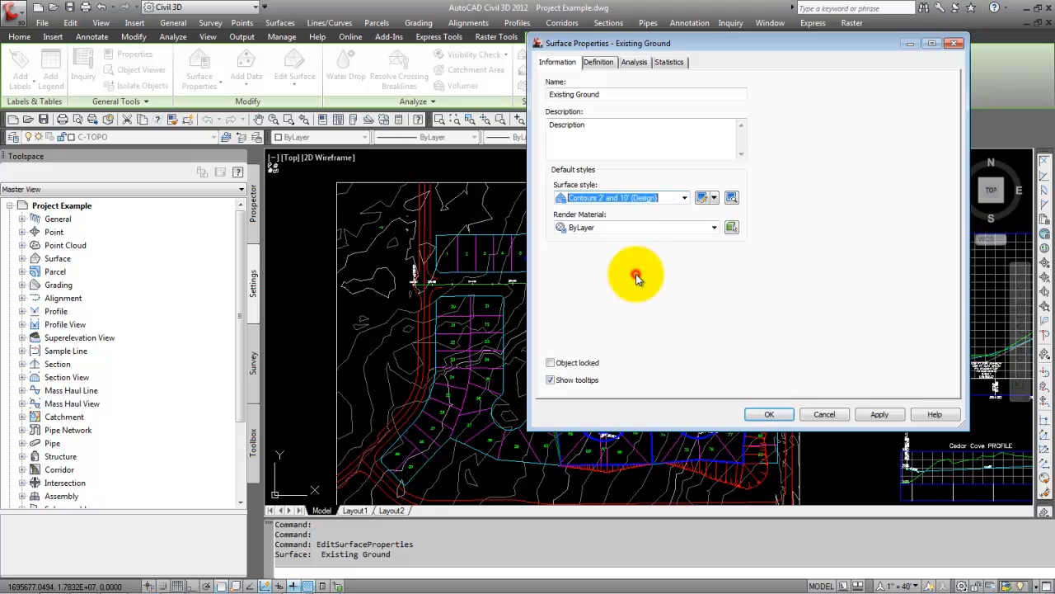
{"action": "left_click", "coordinate": [880, 414]}
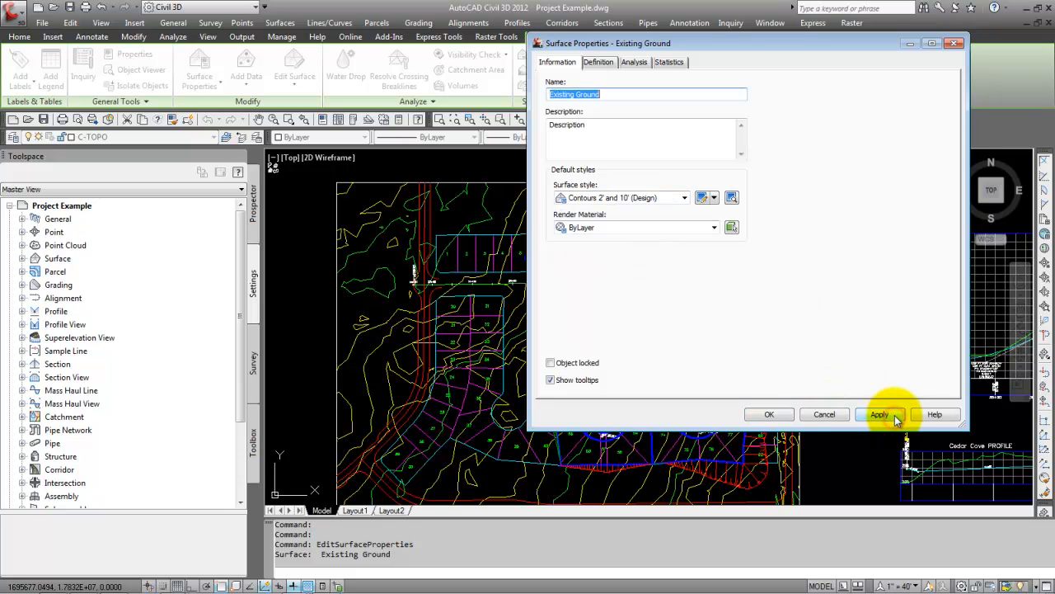
- Apply the Contours and Triangles surface style to the Existing Ground surface
{"action": "left_click", "coordinate": [657, 201]}
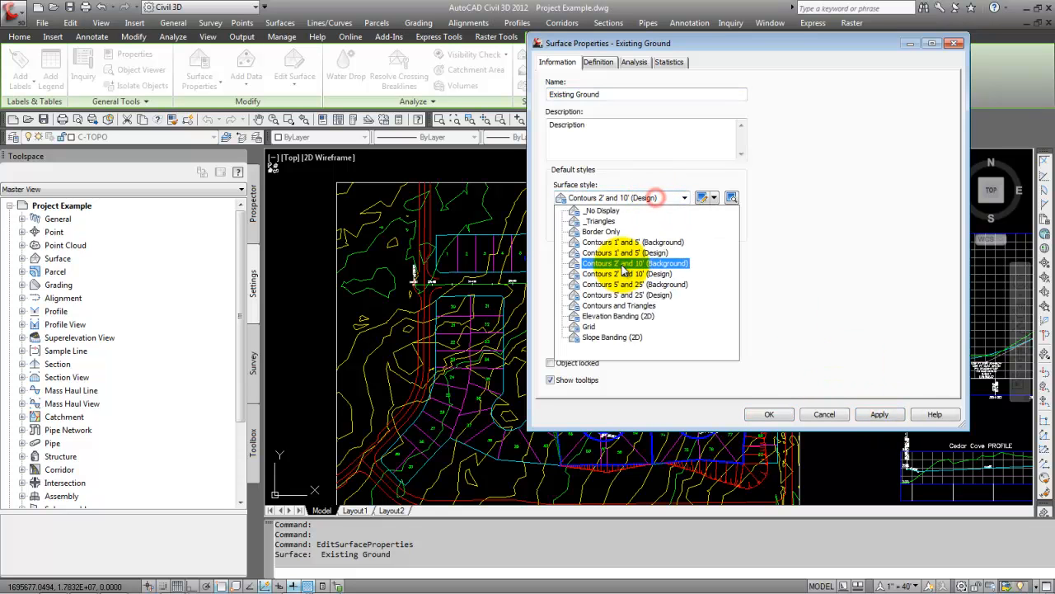
{"action": "left_click", "coordinate": [619, 306]}
{"action": "left_click", "coordinate": [880, 415]}
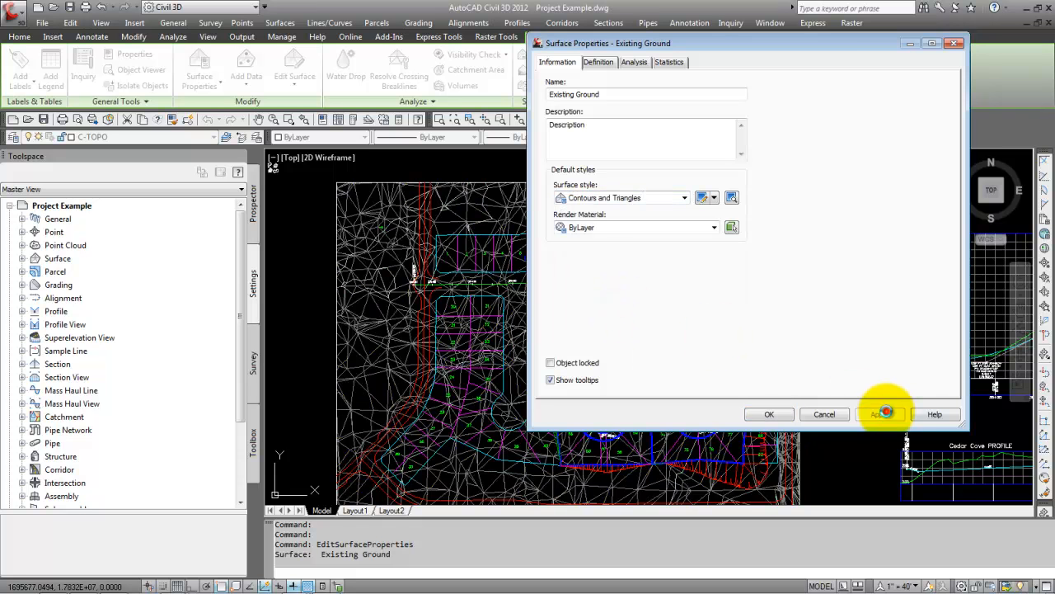
- Apply the Elevation Banding (2D) surface style to the Existing Ground surface
{"action": "left_click", "coordinate": [657, 208]}
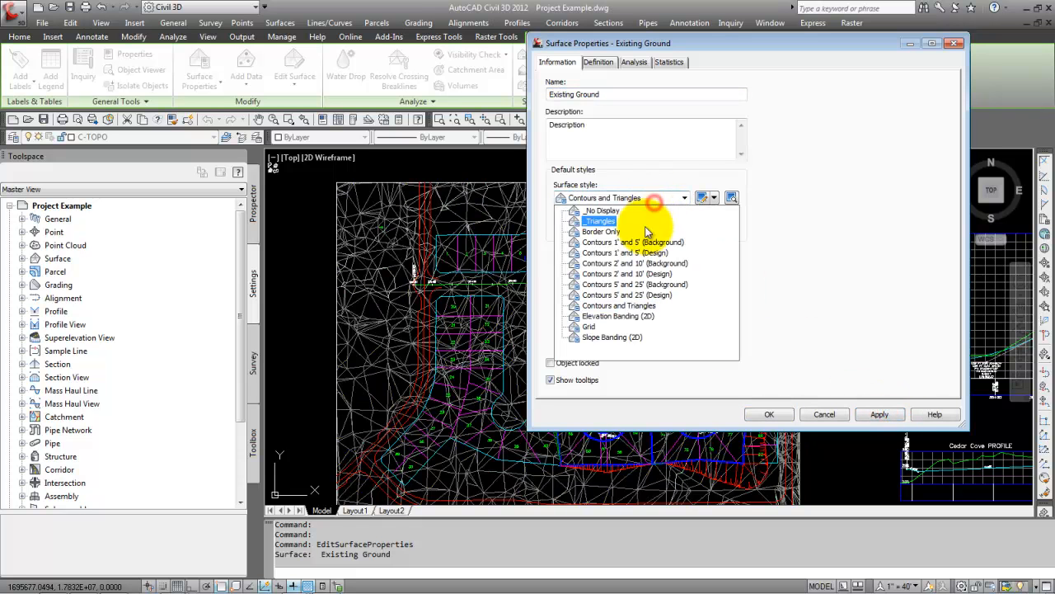
{"action": "left_click", "coordinate": [610, 317]}
{"action": "left_click", "coordinate": [879, 414]}
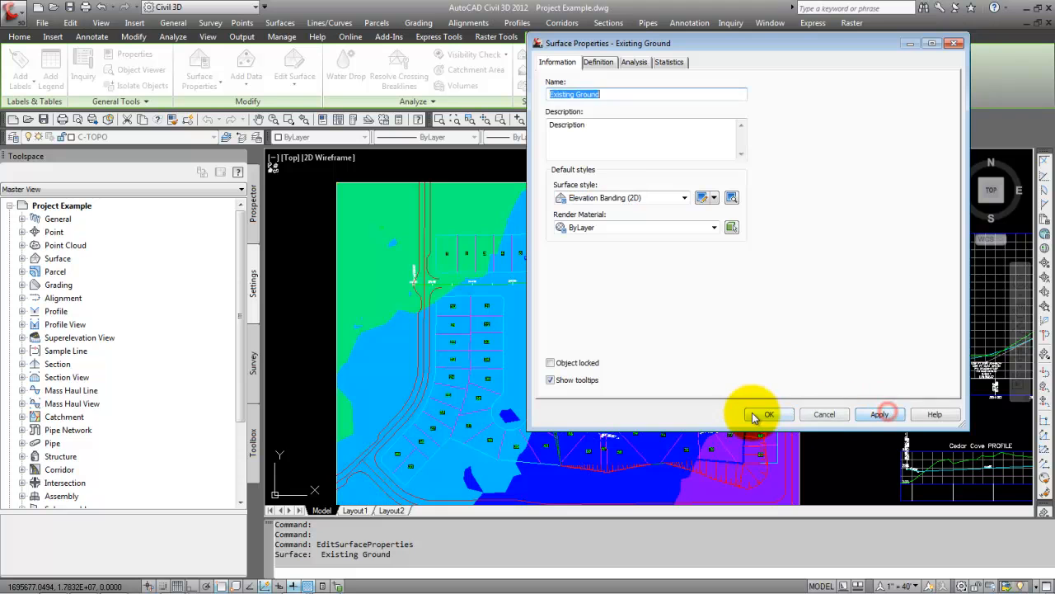
- Set the Existing Ground surface style to Contours 1' and 5' (Background) and accept the surface properties
{"action": "left_click", "coordinate": [641, 199]}
{"action": "left_click", "coordinate": [622, 237]}
{"action": "left_click", "coordinate": [765, 415]}
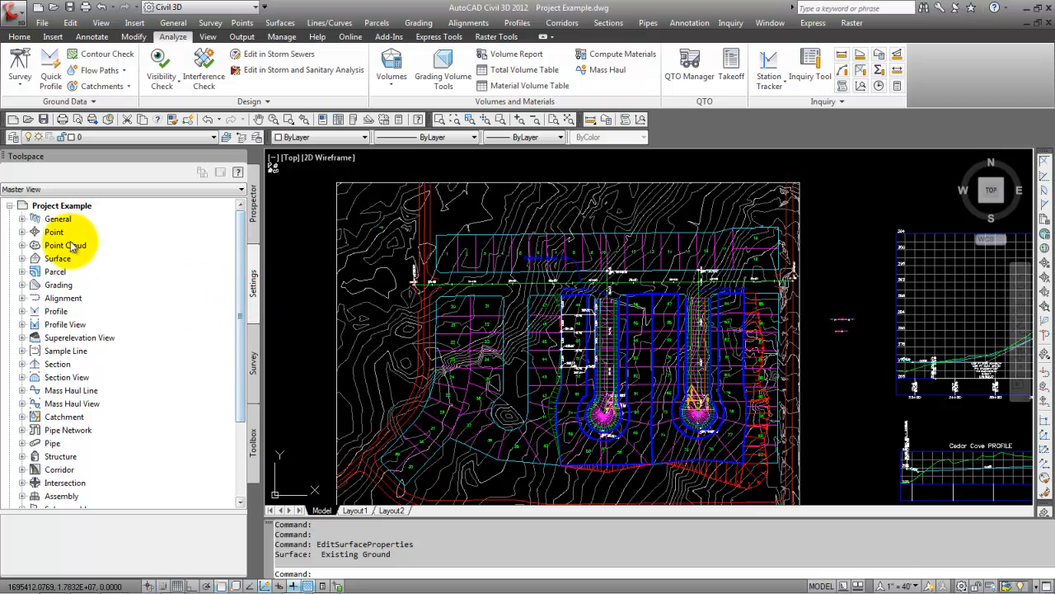
- Expand the Surface Styles collection in the drawing settings and examine the actions available for the Border Only style
{"action": "left_click", "coordinate": [20, 258]}
{"action": "left_click", "coordinate": [35, 271]}
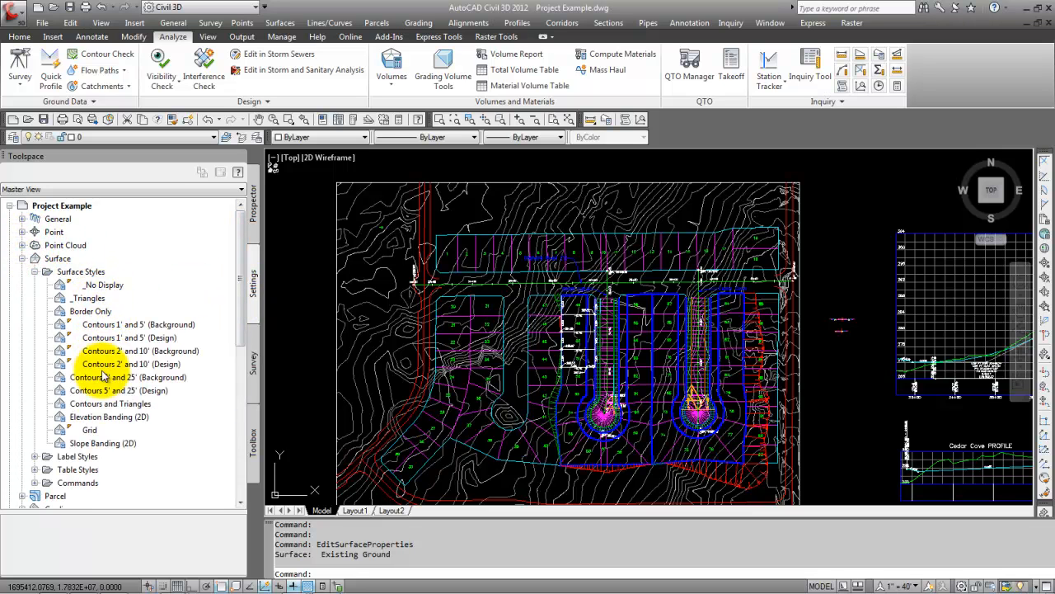
{"action": "right_click", "coordinate": [95, 313]}
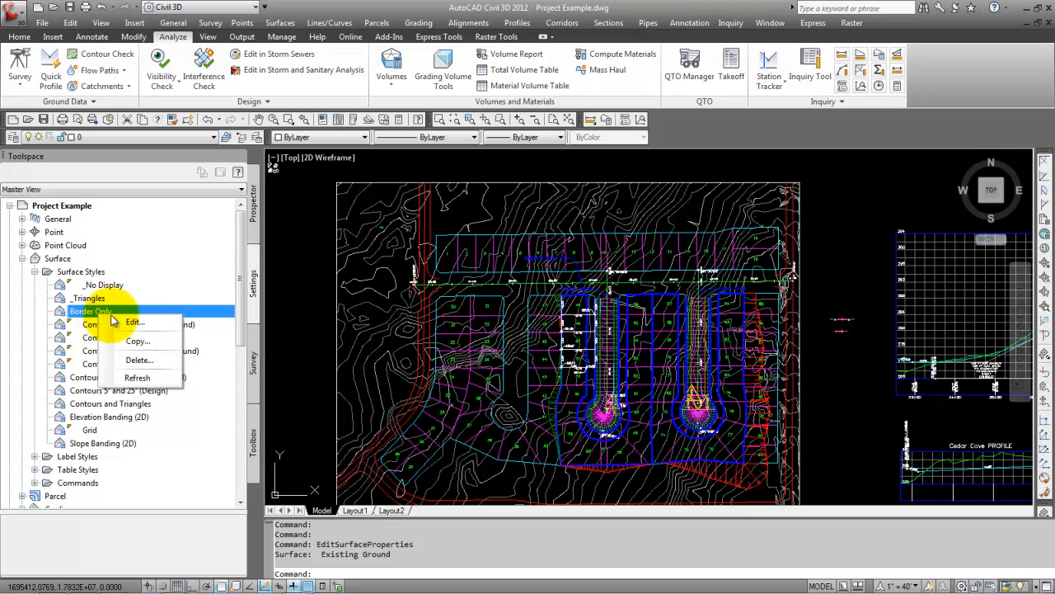
{"action": "left_click", "coordinate": [64, 317]}
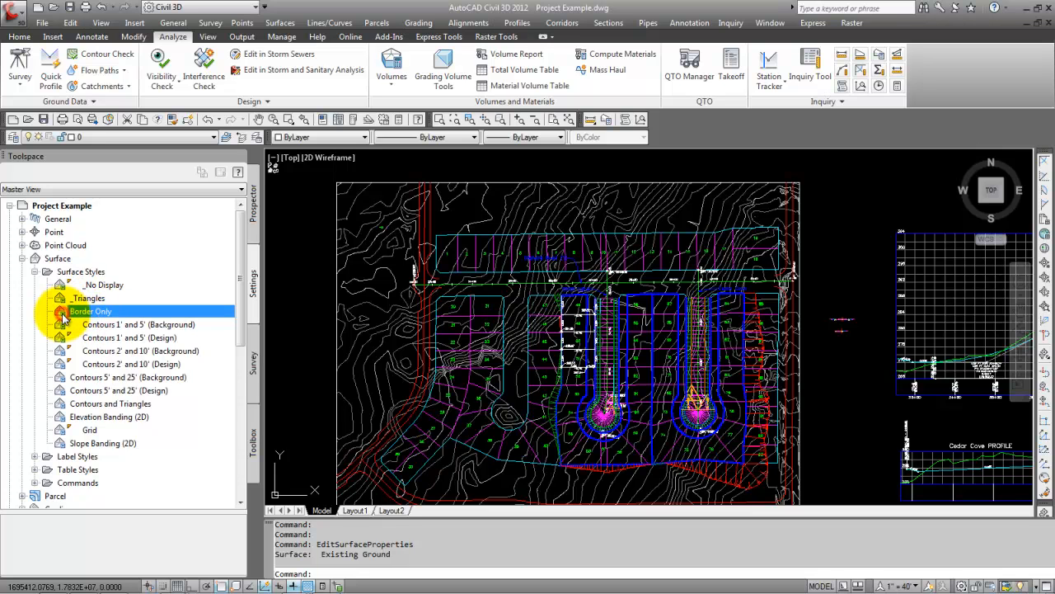
- Collapse the Surface collection in the drawing settings and look through the drawing's layer list without changing the current layer
{"action": "left_click", "coordinate": [22, 258]}
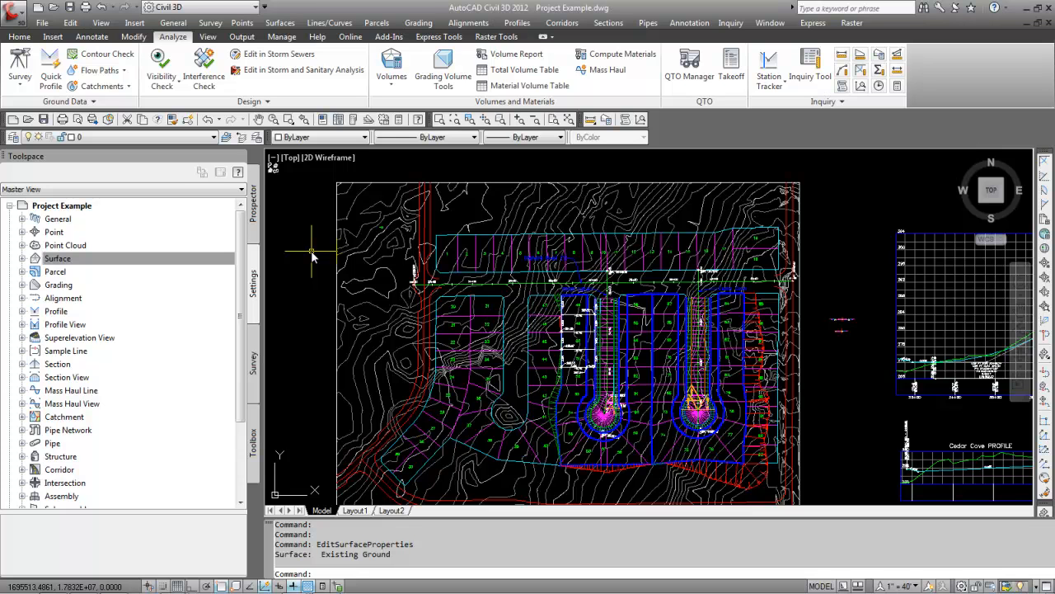
{"action": "left_click", "coordinate": [214, 138]}
{"action": "left_click", "coordinate": [214, 139]}
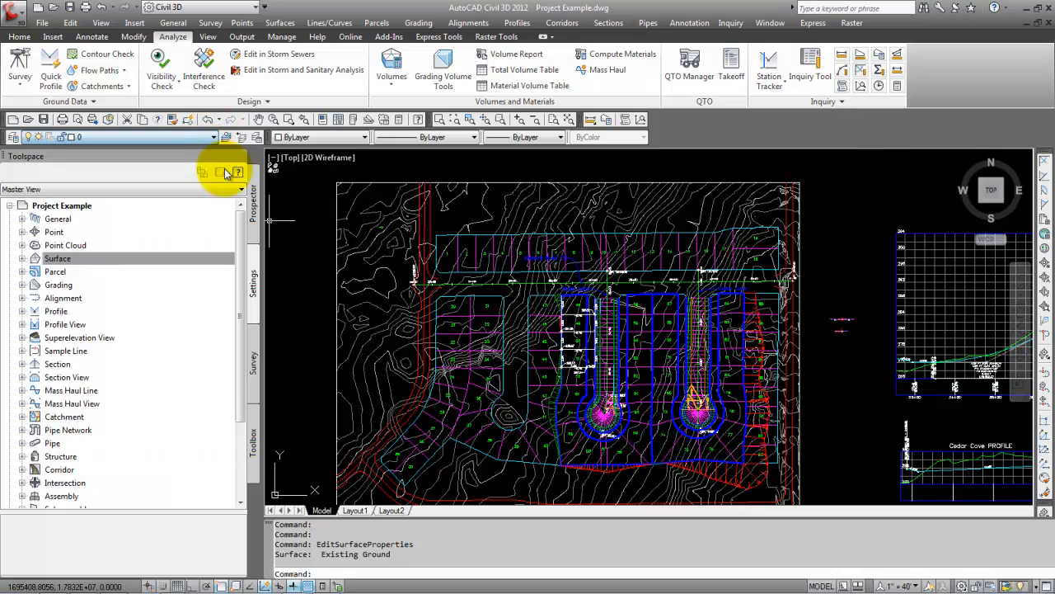
{"action": "left_click", "coordinate": [211, 138]}
{"action": "mouse_move", "coordinate": [212, 154]}
{"action": "left_mouse_down"}
{"action": "mouse_move", "coordinate": [196, 426]}
{"action": "mouse_move", "coordinate": [207, 185]}
{"action": "mouse_move", "coordinate": [224, 160]}
{"action": "left_mouse_up"}
{"action": "left_click", "coordinate": [293, 210]}
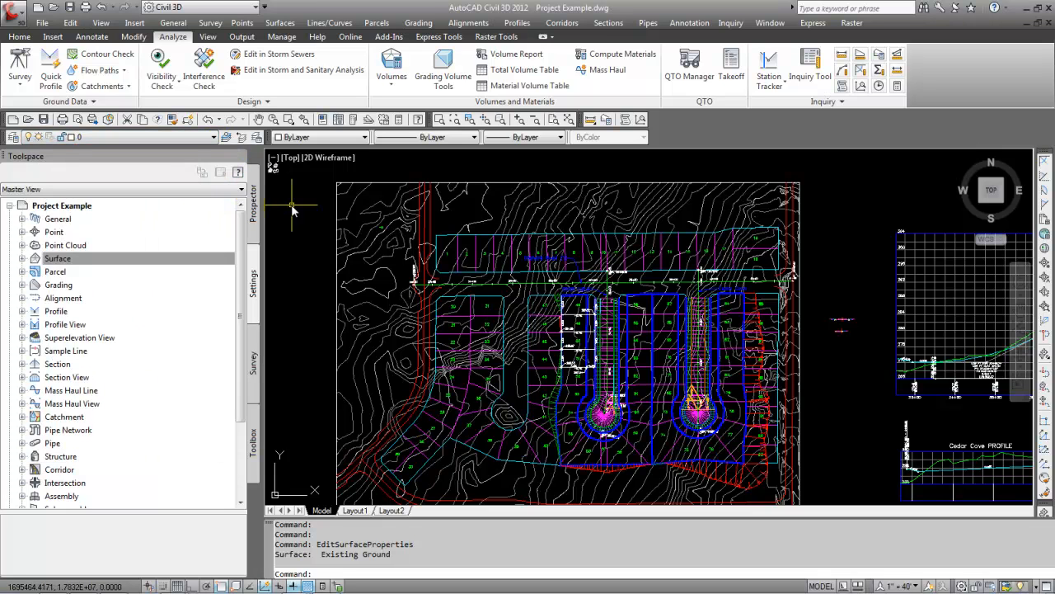
{"action": "left_click", "coordinate": [214, 140]}
{"action": "left_click_drag", "start_coordinate": [215, 169], "coordinate": [211, 405]}
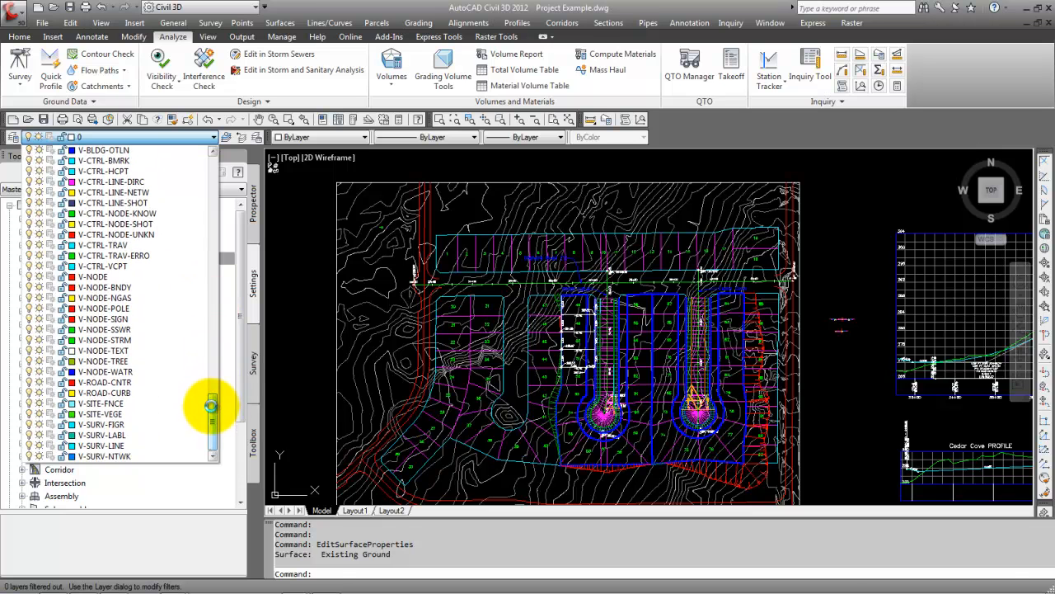
{"action": "left_click", "coordinate": [277, 366]}
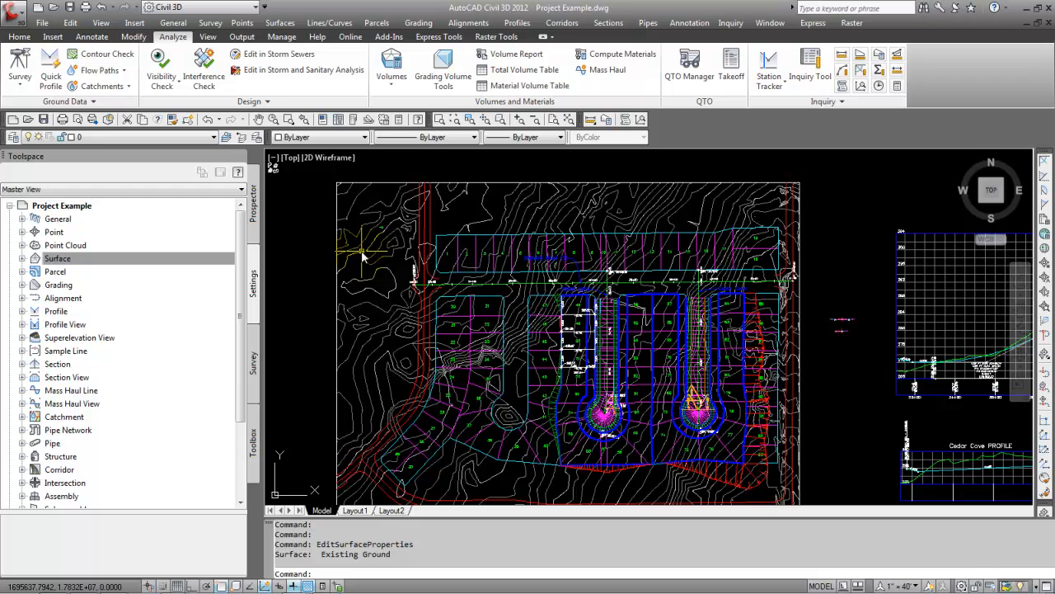
- Apply the _No Display surface style to the Existing Ground surface through its surface properties
{"action": "mouse_move", "coordinate": [362, 256]}
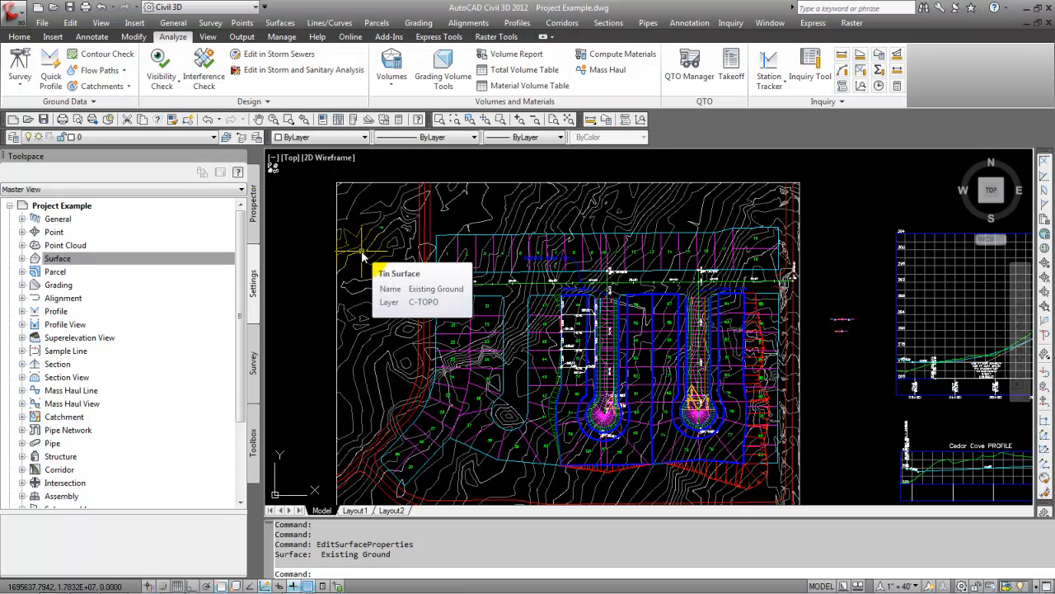
{"action": "left_click", "coordinate": [362, 257]}
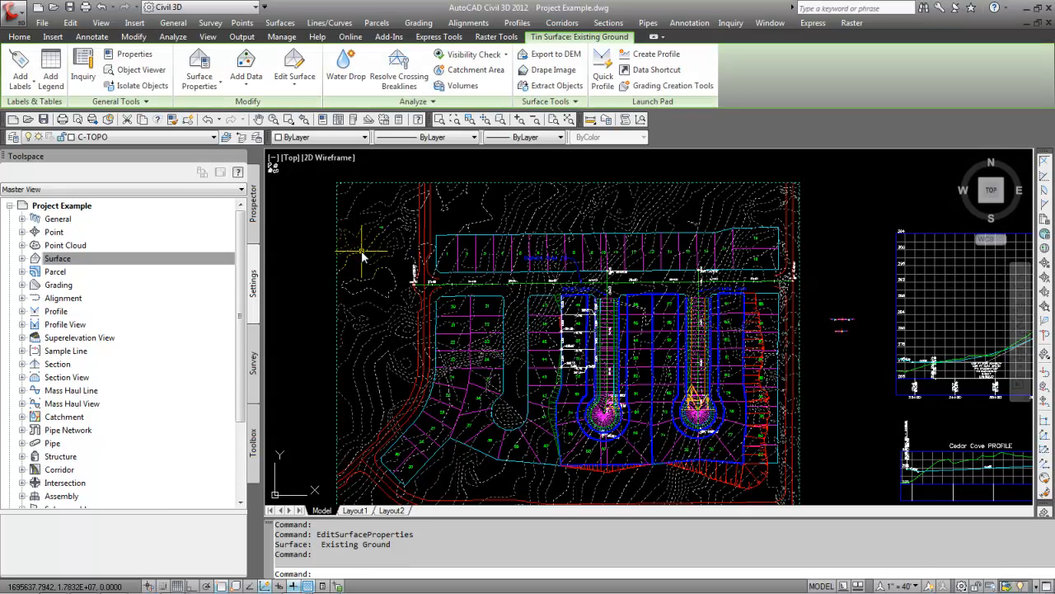
{"action": "right_click", "coordinate": [362, 256]}
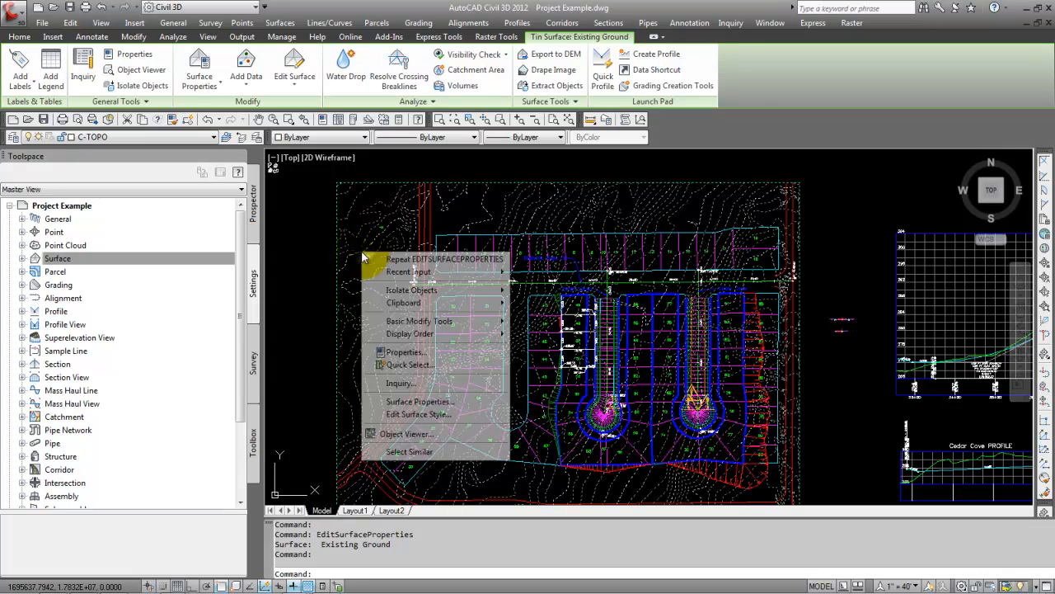
{"action": "left_click", "coordinate": [412, 402]}
{"action": "left_click", "coordinate": [588, 200]}
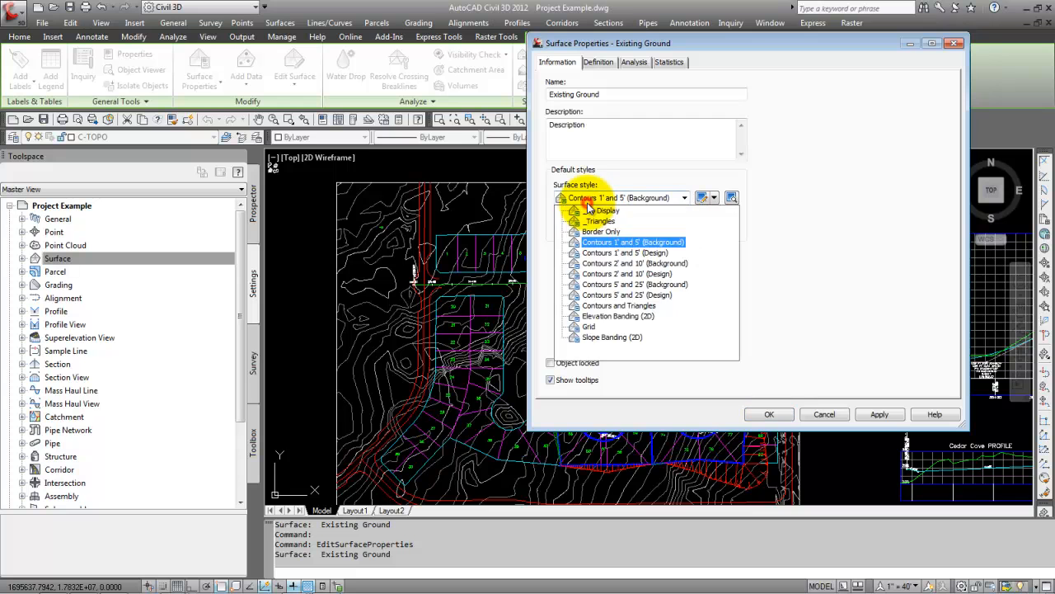
{"action": "left_click", "coordinate": [603, 212]}
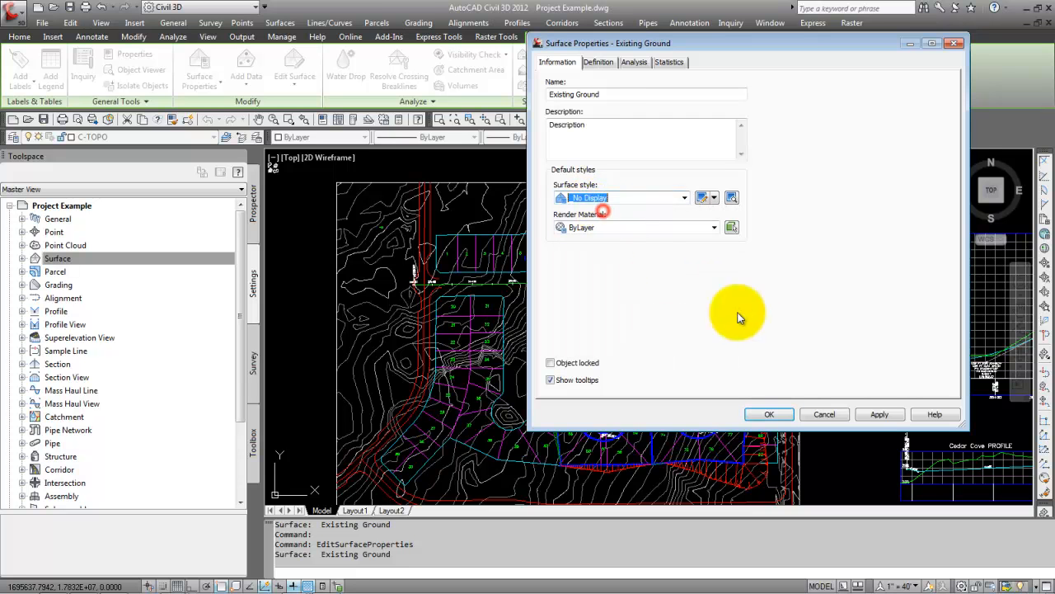
{"action": "left_click", "coordinate": [877, 415]}
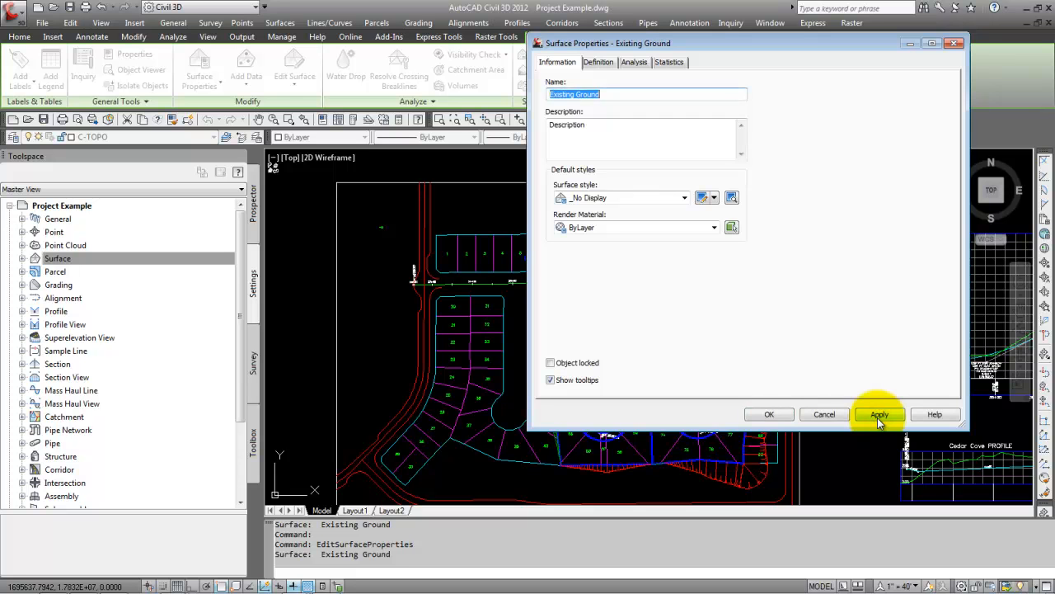
- Set the Existing Ground surface style back to Contours 1' and 5' (Background) and accept the surface properties
{"action": "left_click", "coordinate": [634, 200]}
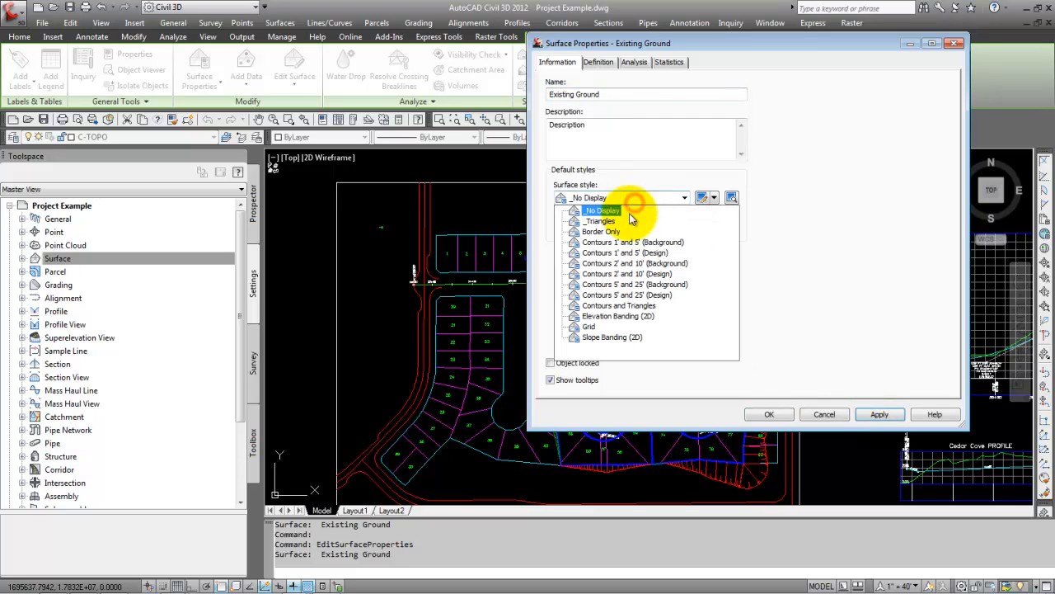
{"action": "left_click", "coordinate": [625, 244]}
{"action": "left_click", "coordinate": [760, 415]}
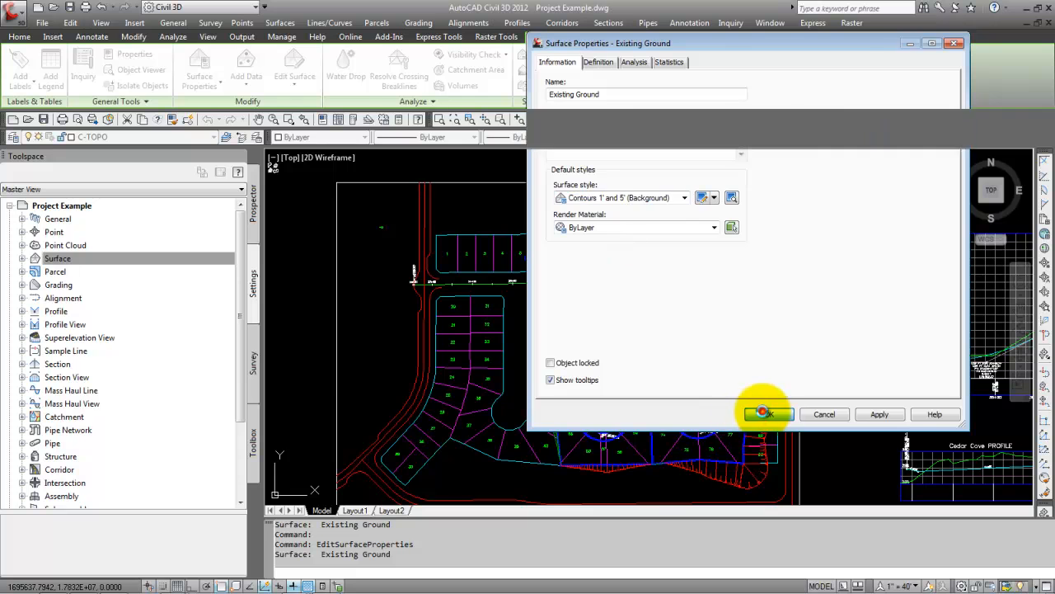
- Open the Contours 1' and 5' (Background) surface style for editing and examine the visibility and layers of its display components
{"action": "left_click", "coordinate": [148, 258]}
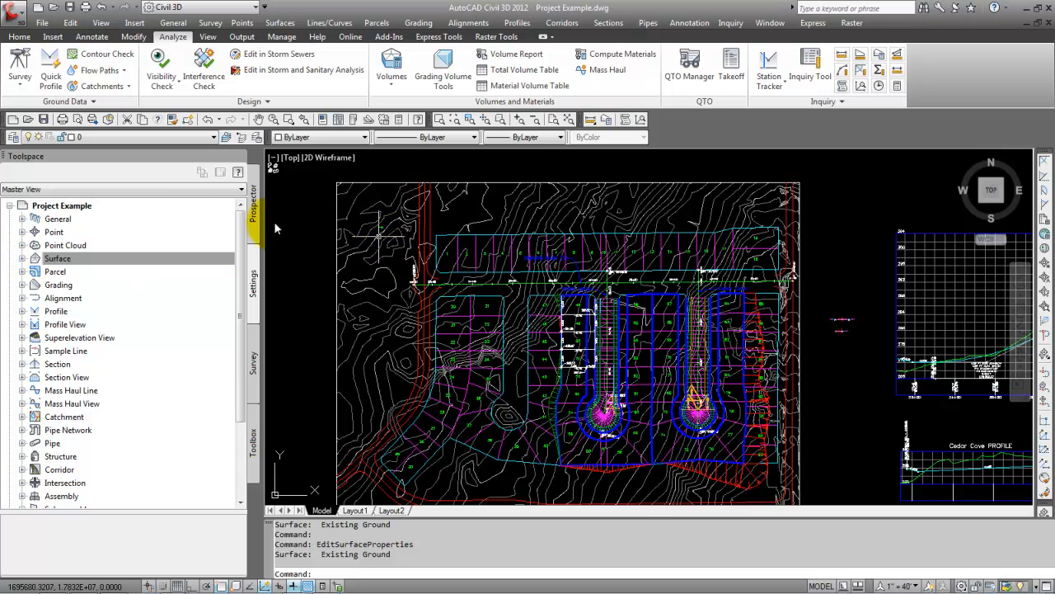
{"action": "left_click", "coordinate": [22, 258]}
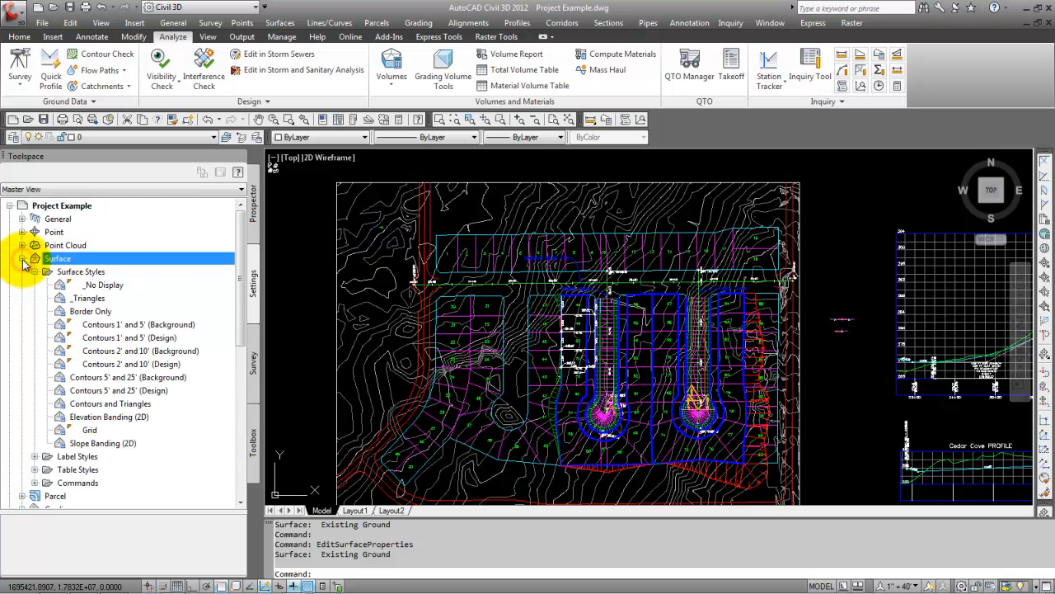
{"action": "right_click", "coordinate": [129, 327]}
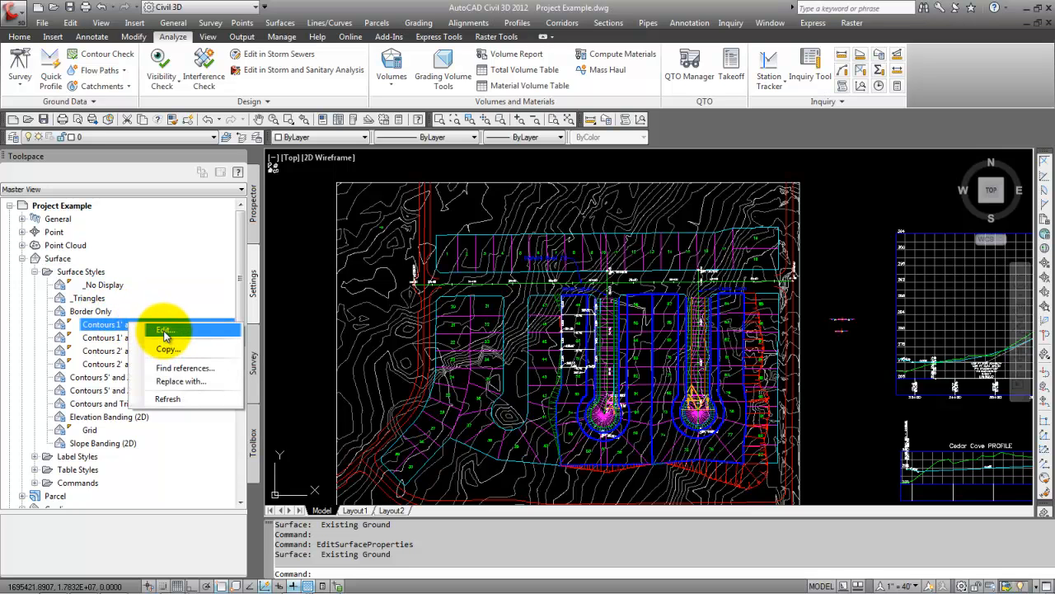
{"action": "left_click", "coordinate": [166, 332]}
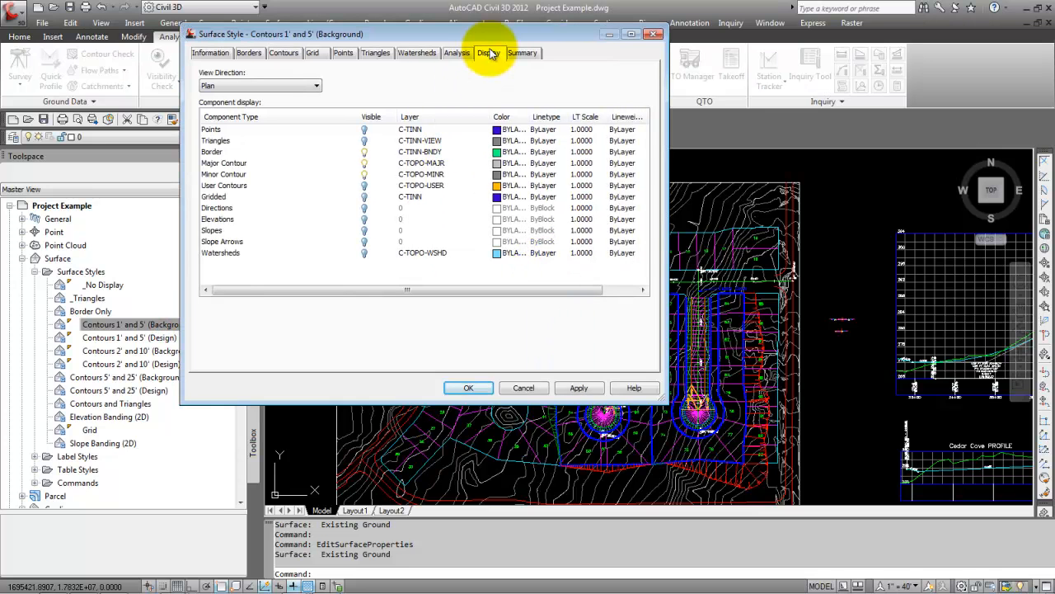
{"action": "left_click", "coordinate": [488, 54]}
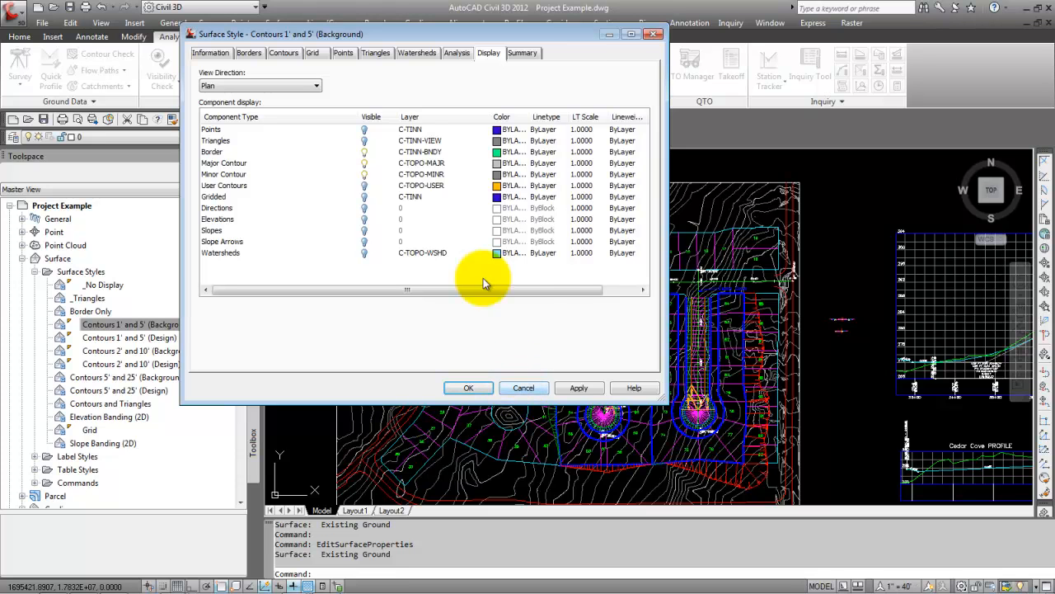
- Look at the layers available for the style's Points component, and leave the surface style without changes
{"action": "left_click", "coordinate": [419, 132]}
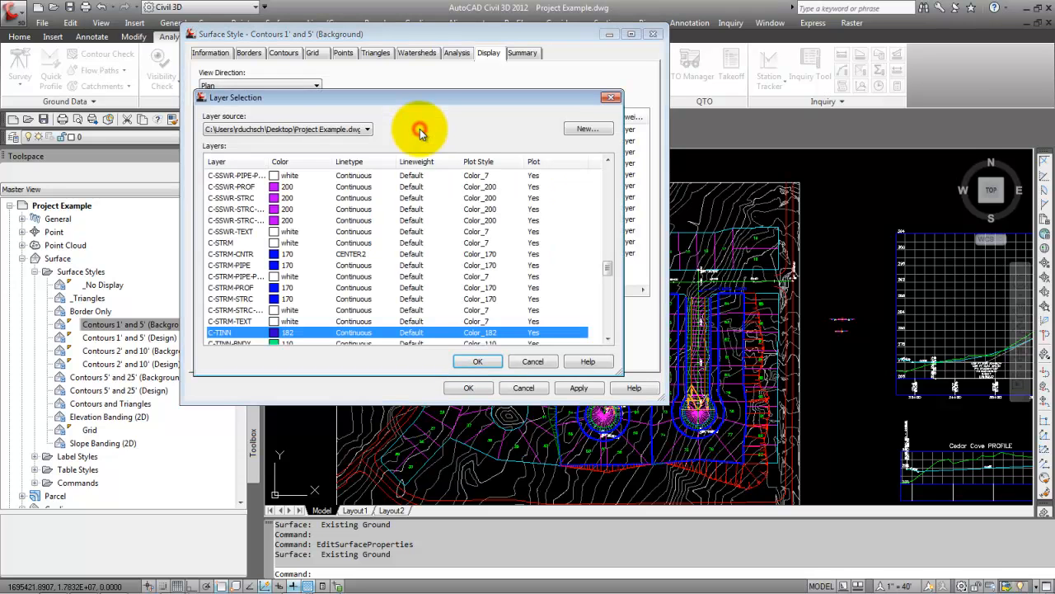
{"action": "left_click", "coordinate": [531, 364]}
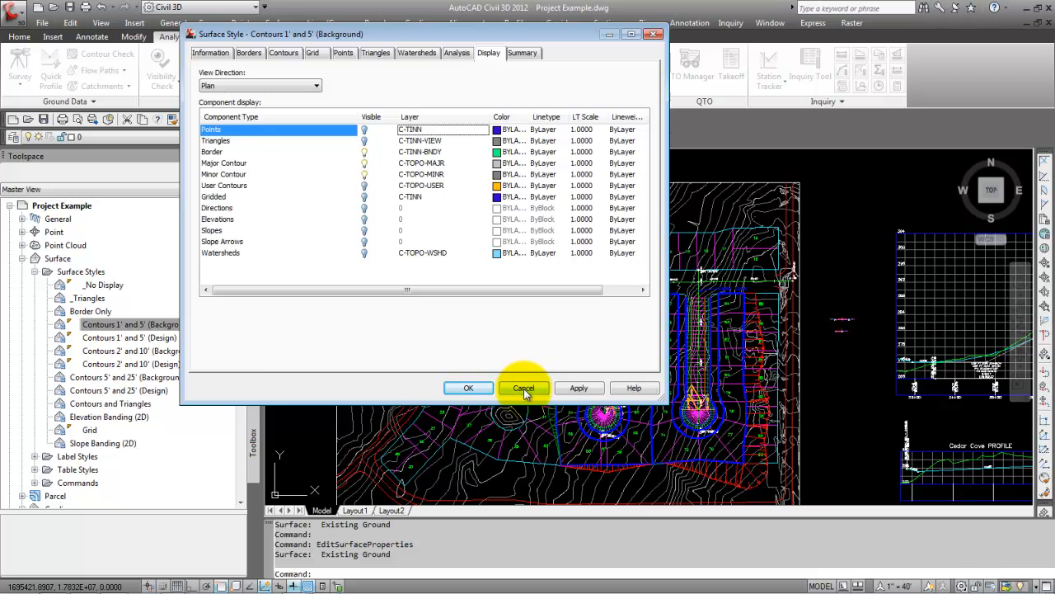
{"action": "left_click", "coordinate": [523, 389]}
- Set the Existing Ground surface style to Grid and accept the surface properties
{"action": "mouse_move", "coordinate": [379, 274]}
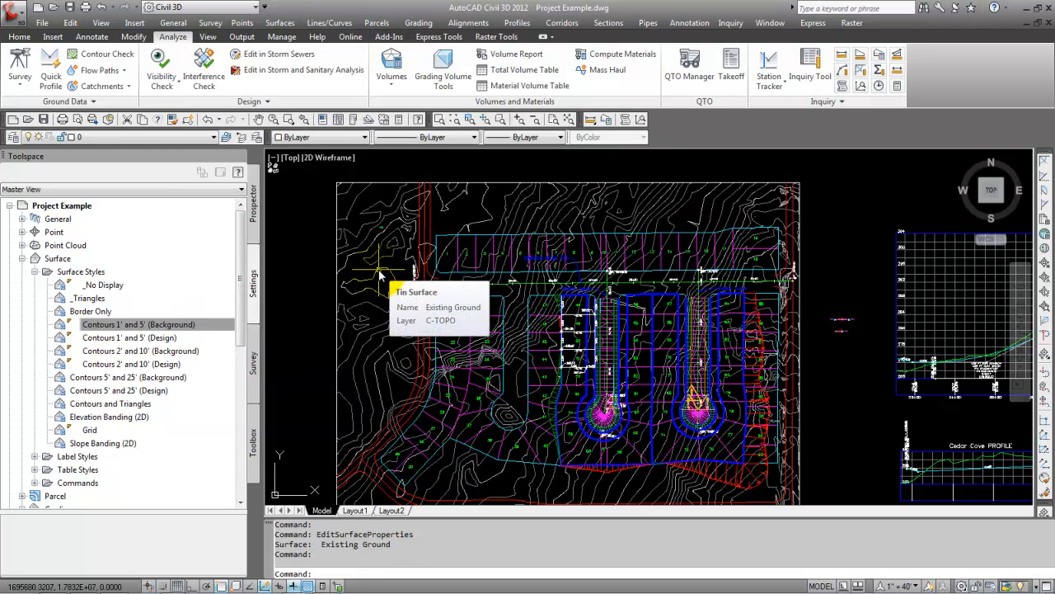
{"action": "left_click", "coordinate": [381, 276]}
{"action": "right_click", "coordinate": [384, 281]}
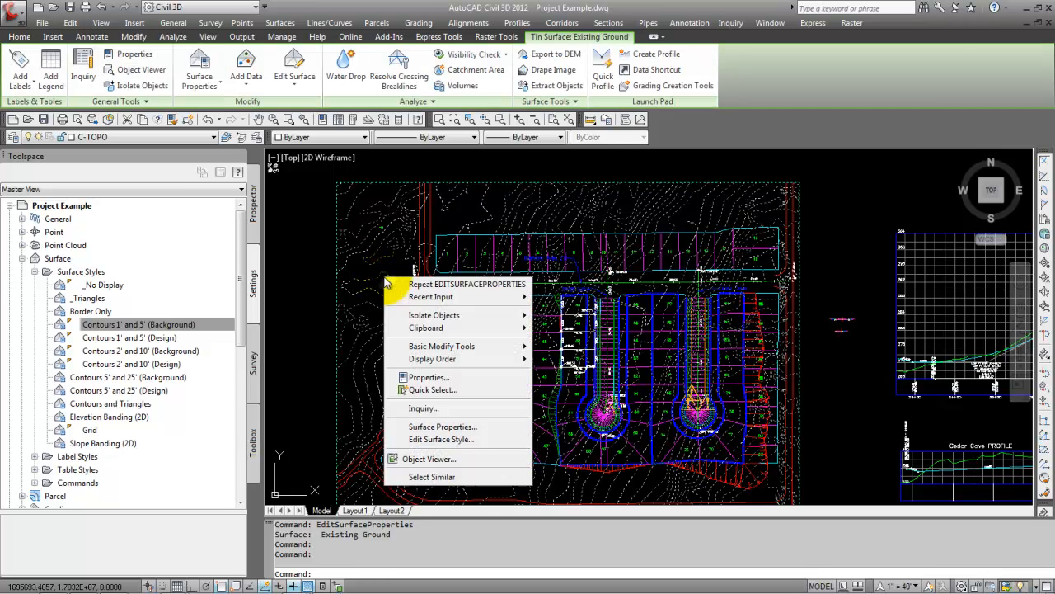
{"action": "left_click", "coordinate": [435, 426]}
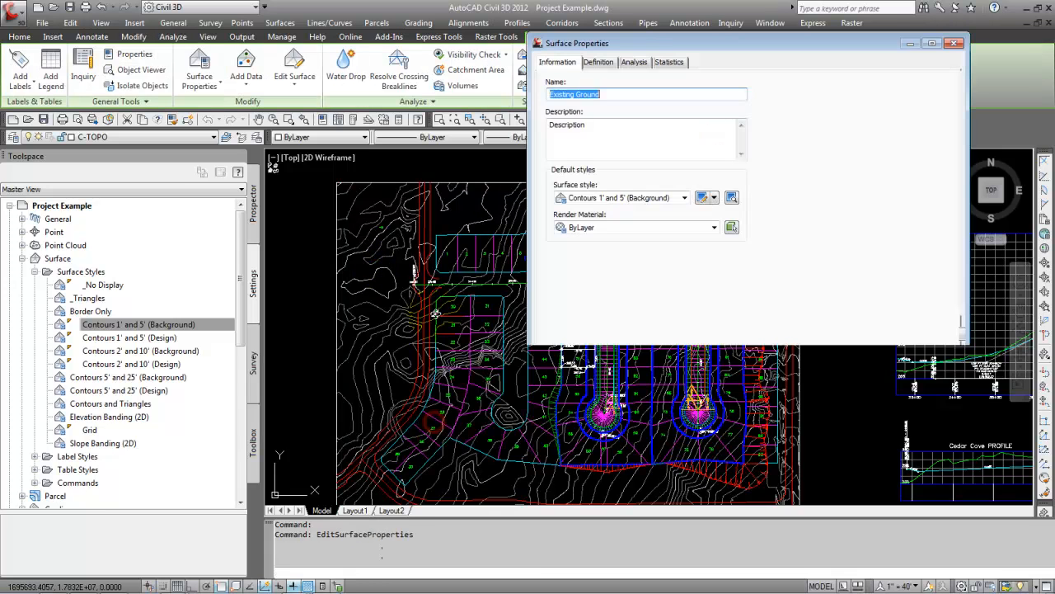
{"action": "left_click", "coordinate": [616, 198]}
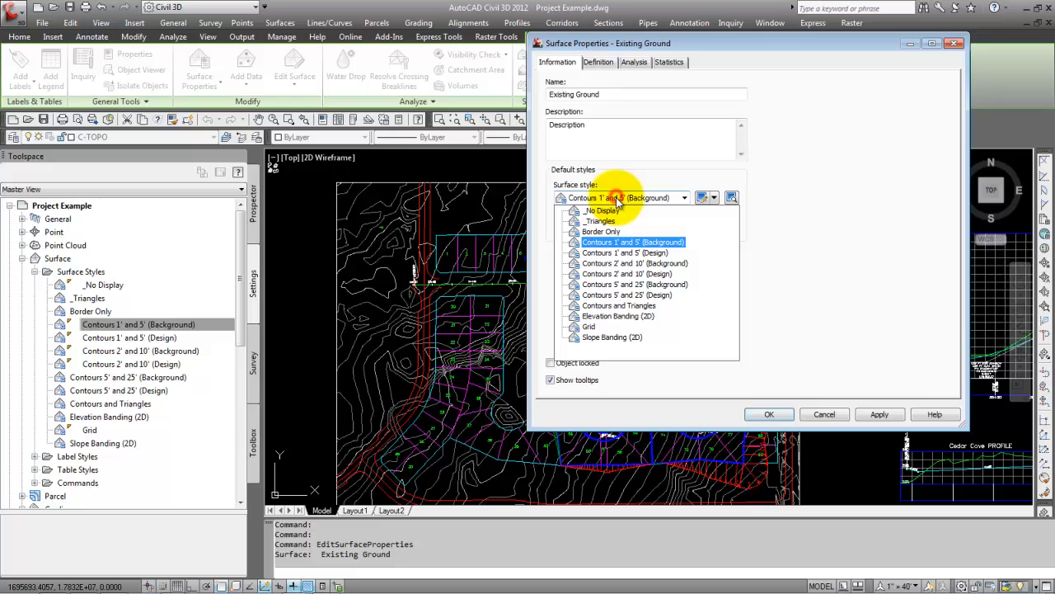
{"action": "left_click", "coordinate": [610, 327]}
{"action": "left_click", "coordinate": [768, 413]}
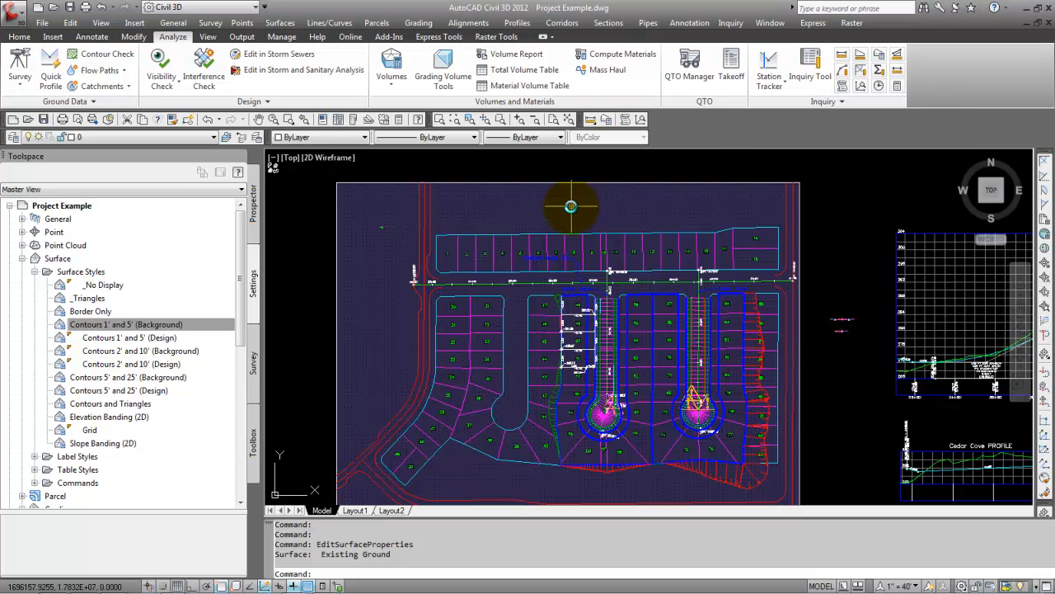
{"action": "mouse_move", "coordinate": [570, 209]}
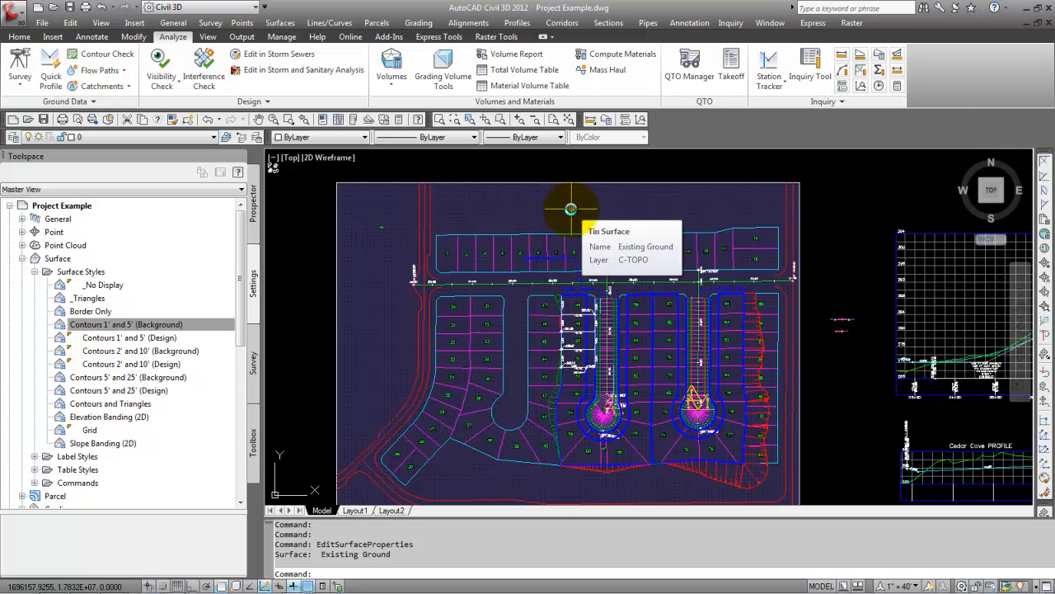